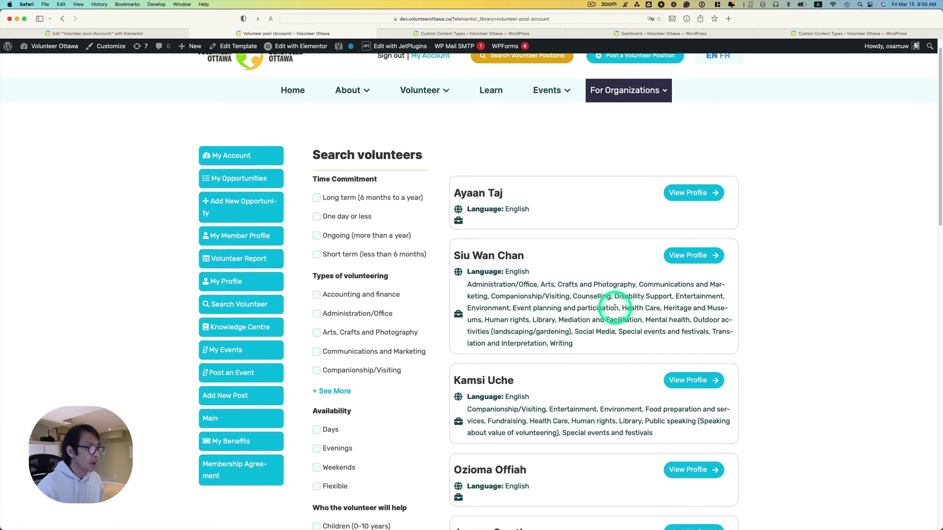
Filter the volunteer search results by the Bilingual language preference and apply it.
{"action": "scroll", "coordinate": [614, 308], "scroll_direction": "down", "scroll_amount": 5}
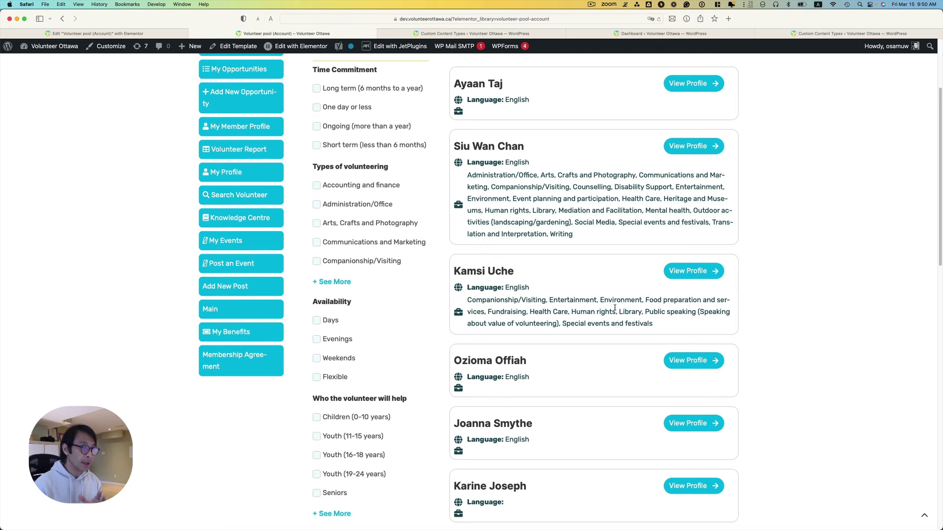
{"action": "scroll", "coordinate": [599, 265], "scroll_direction": "up", "scroll_amount": 1}
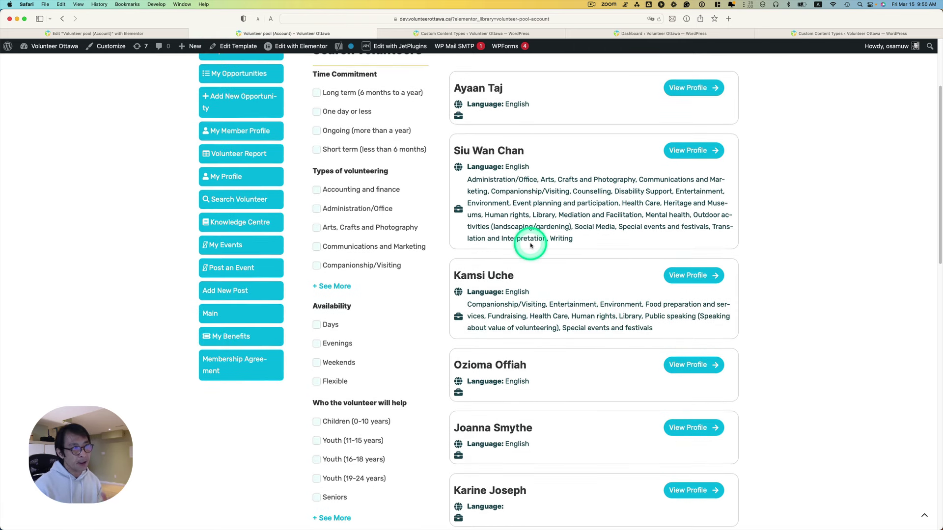
{"action": "scroll", "coordinate": [539, 276], "scroll_direction": "down", "scroll_amount": 1}
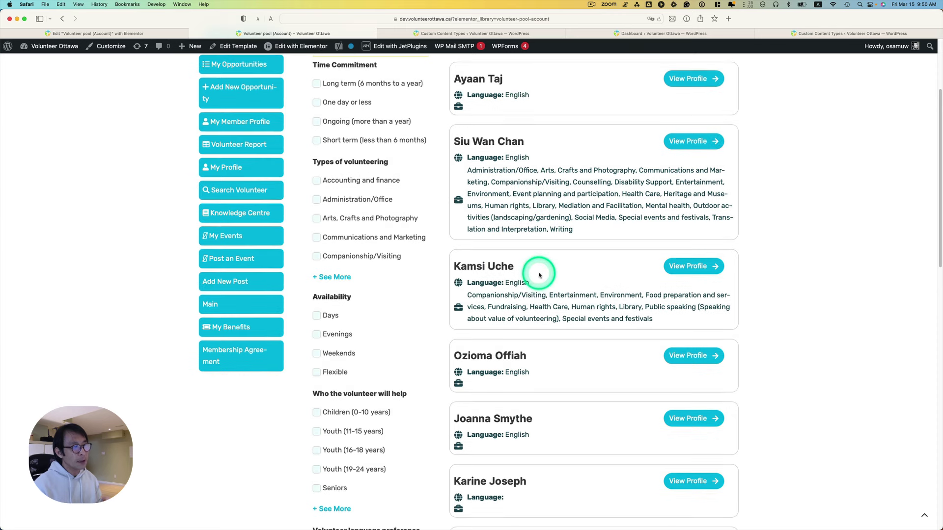
{"action": "scroll", "coordinate": [539, 276], "scroll_direction": "down", "scroll_amount": 3}
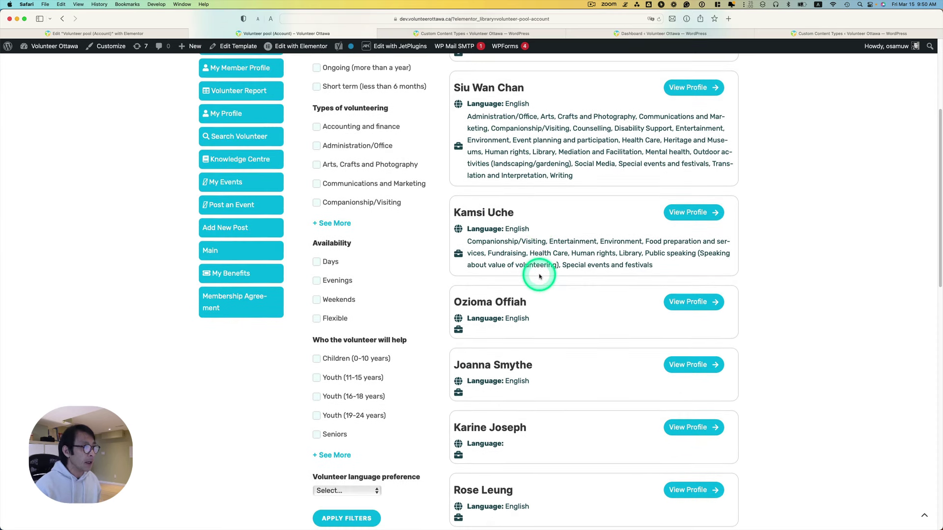
{"action": "scroll", "coordinate": [539, 276], "scroll_direction": "down", "scroll_amount": 3}
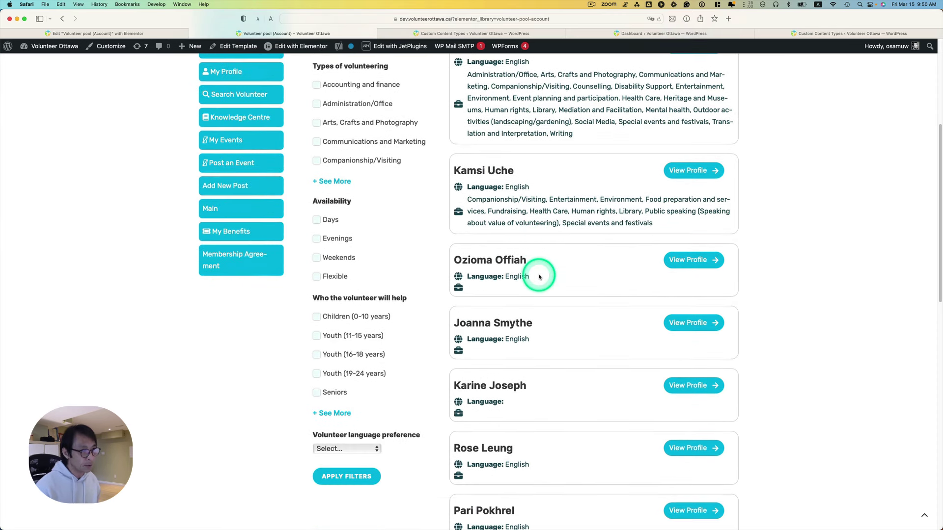
{"action": "scroll", "coordinate": [538, 277], "scroll_direction": "down", "scroll_amount": 5}
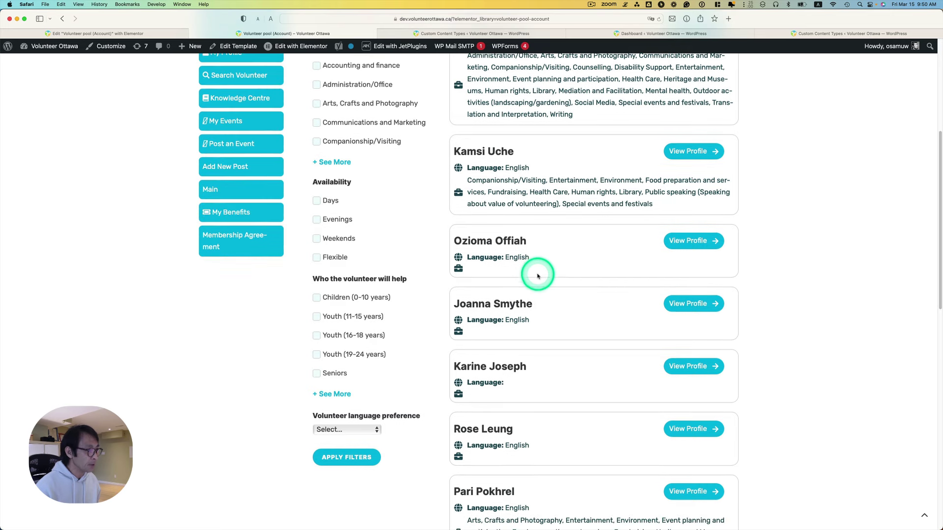
{"action": "scroll", "coordinate": [535, 277], "scroll_direction": "down", "scroll_amount": 2}
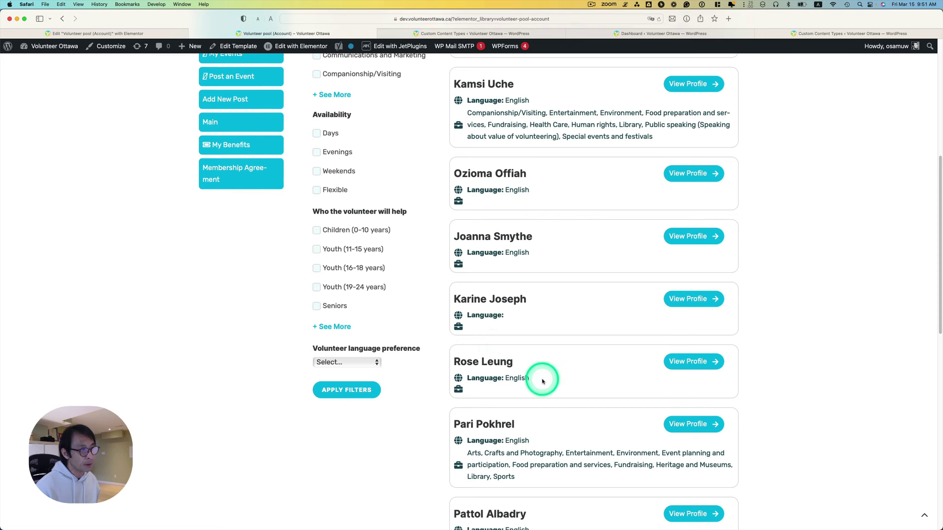
{"action": "scroll", "coordinate": [542, 378], "scroll_direction": "down", "scroll_amount": 1}
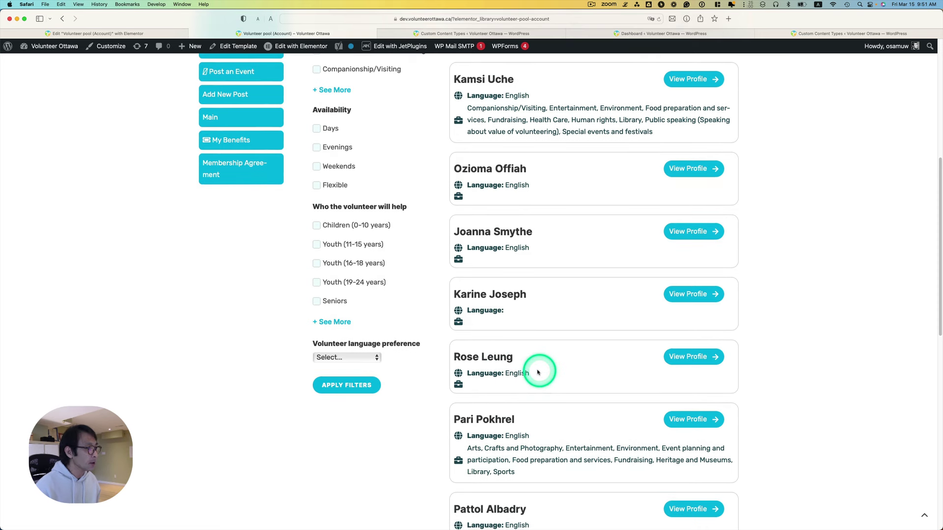
{"action": "left_click", "coordinate": [363, 357]}
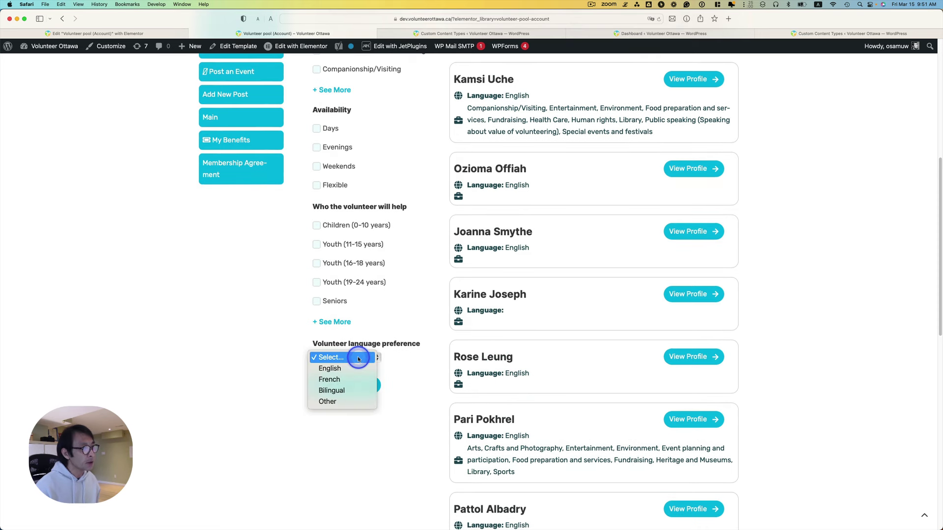
{"action": "left_click", "coordinate": [343, 392]}
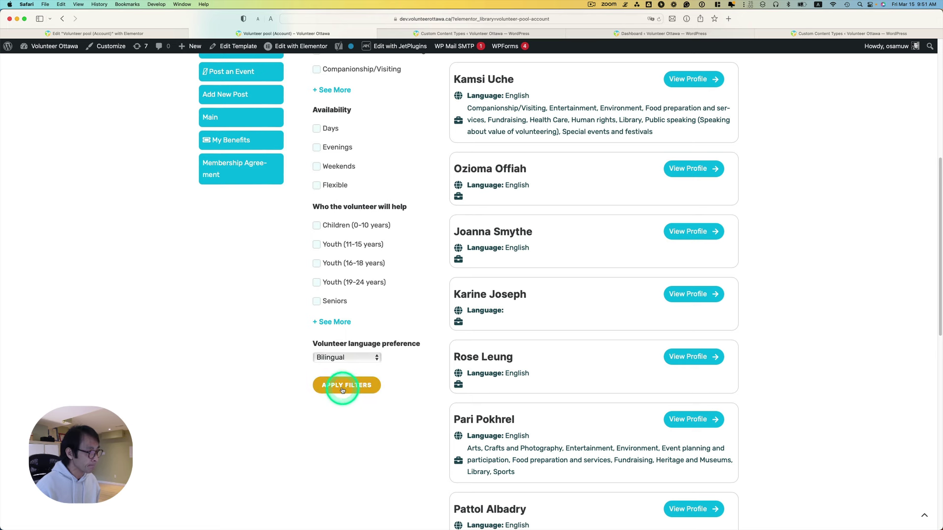
{"action": "left_click", "coordinate": [344, 385]}
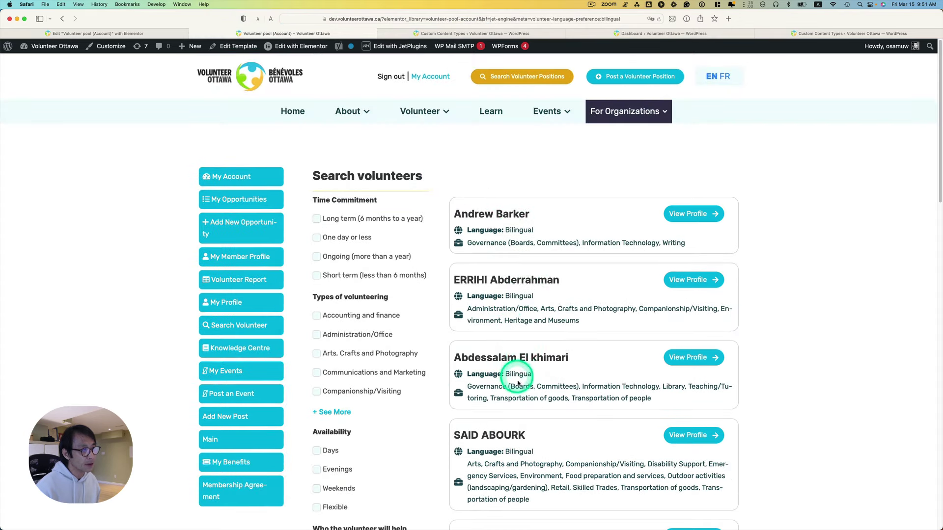
{"action": "scroll", "coordinate": [531, 375], "scroll_direction": "down", "scroll_amount": 2}
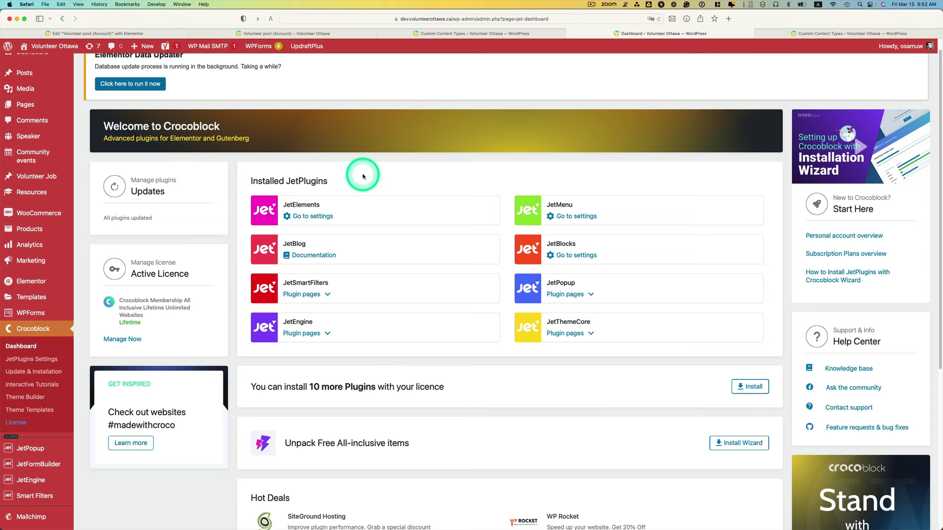
Open the User Meta box from JetEngine's Meta Boxes list.
{"action": "scroll", "coordinate": [63, 336], "scroll_direction": "down", "scroll_amount": 3}
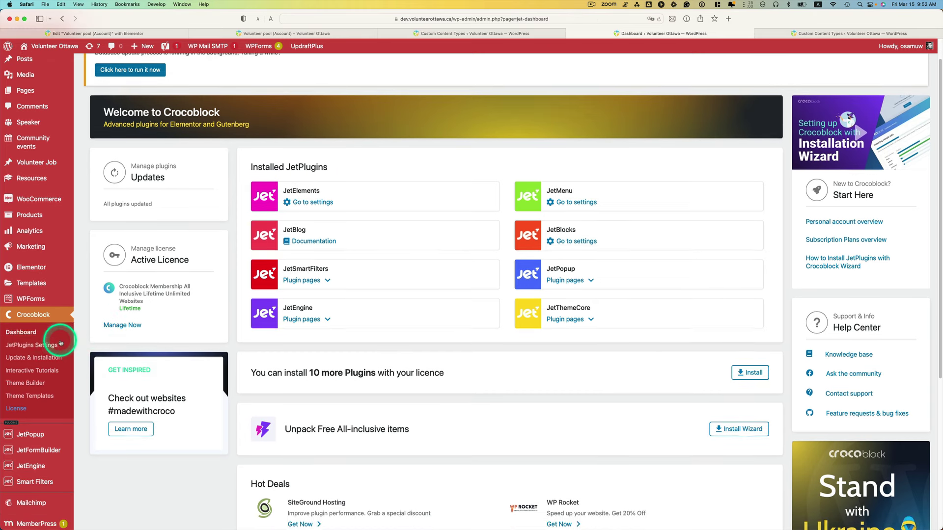
{"action": "scroll", "coordinate": [60, 342], "scroll_direction": "down", "scroll_amount": 2}
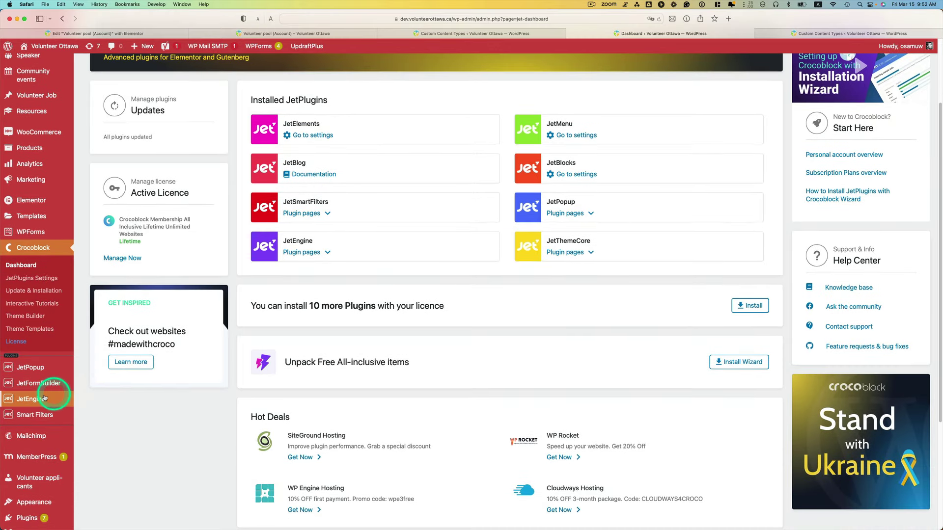
{"action": "mouse_move", "coordinate": [42, 400]}
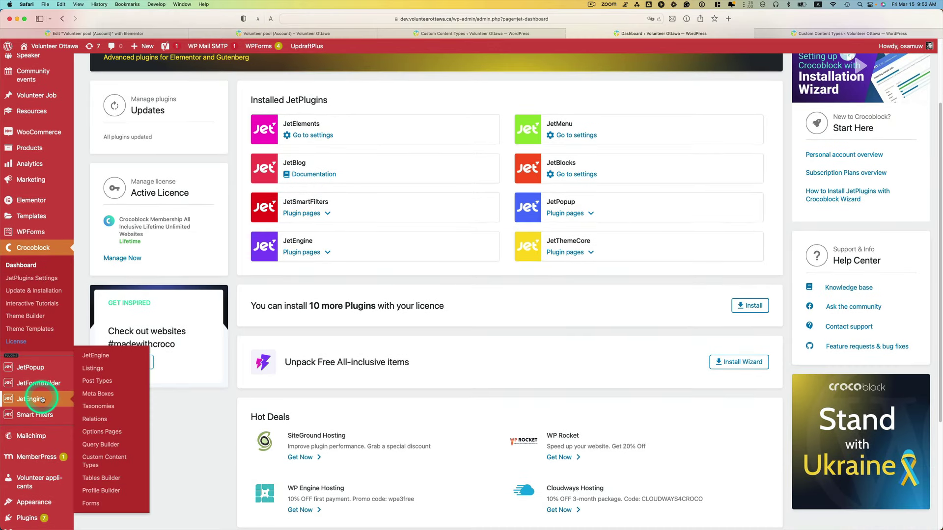
{"action": "left_click", "coordinate": [103, 397]}
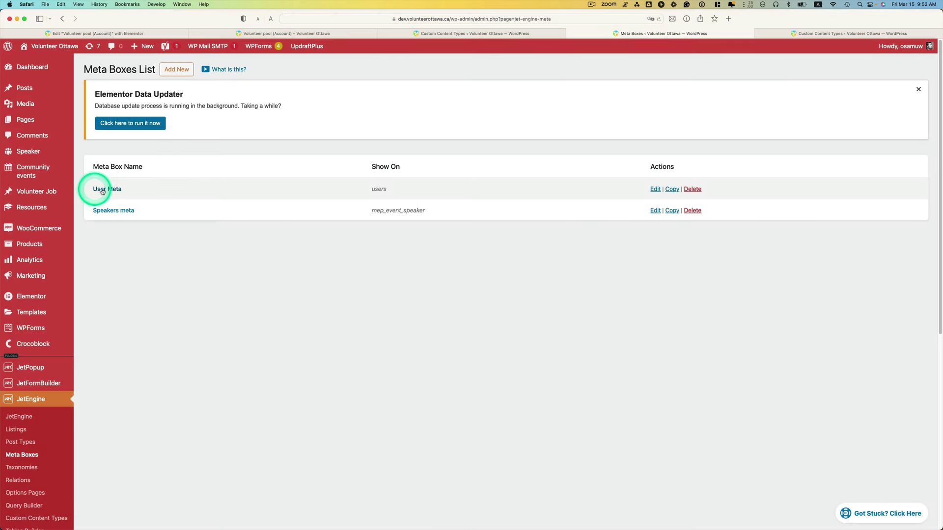
{"action": "left_click", "coordinate": [114, 189]}
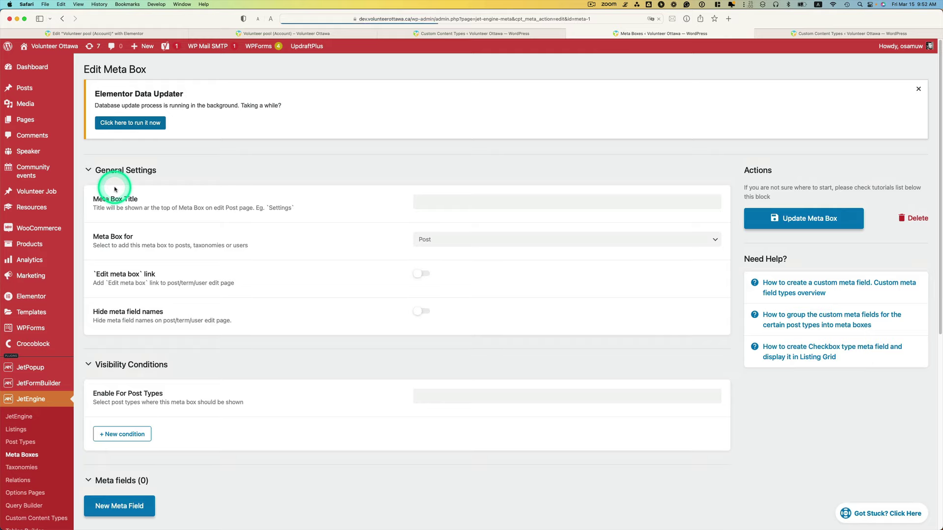
Expand the Volunteer language preference field to review its settings.
{"action": "scroll", "coordinate": [437, 289], "scroll_direction": "down", "scroll_amount": 5}
{"action": "scroll", "coordinate": [193, 378], "scroll_direction": "down", "scroll_amount": 13}
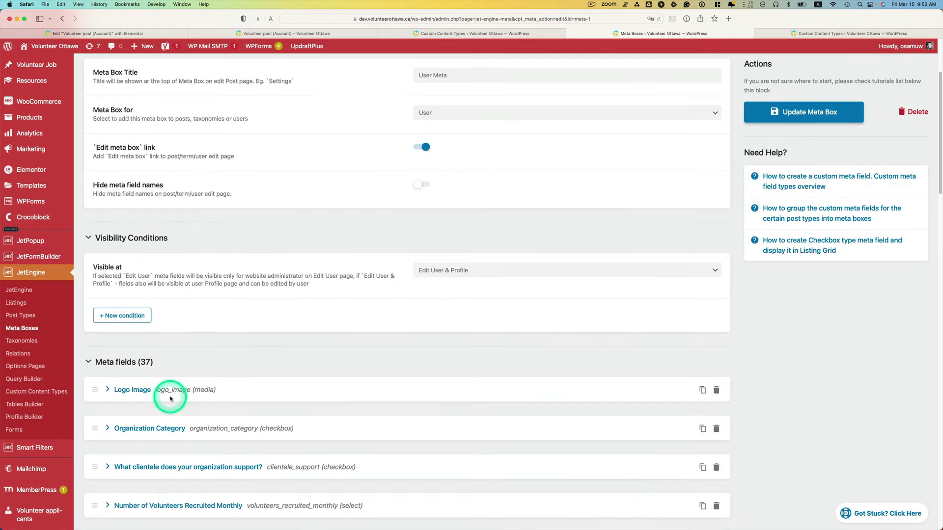
{"action": "scroll", "coordinate": [173, 394], "scroll_direction": "down", "scroll_amount": 20}
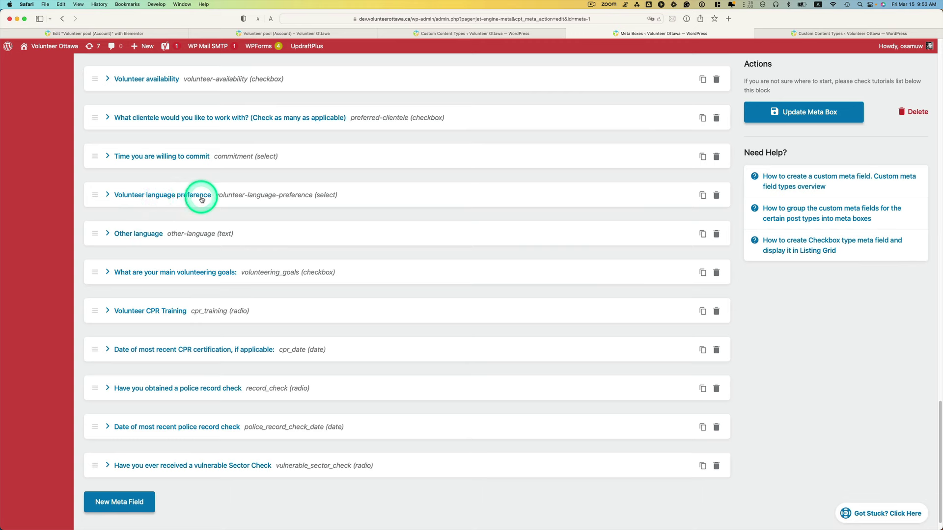
{"action": "left_click", "coordinate": [175, 196]}
{"action": "scroll", "coordinate": [484, 277], "scroll_direction": "down", "scroll_amount": 3}
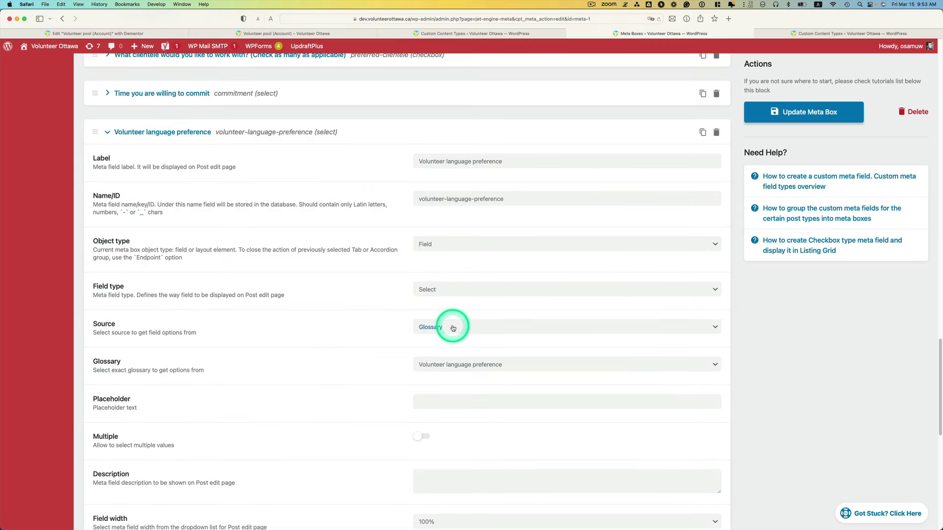
{"action": "scroll", "coordinate": [389, 332], "scroll_direction": "up", "scroll_amount": 4}
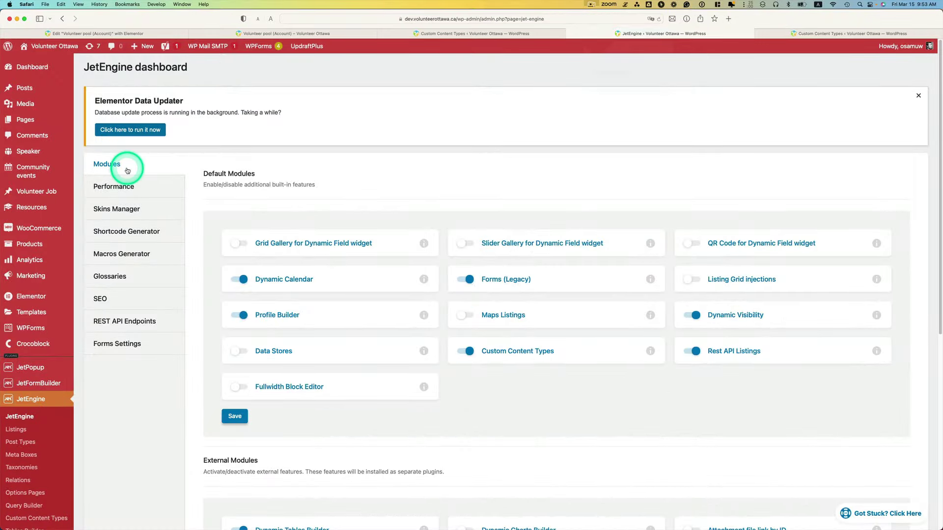
Expand the Volunteer language preference glossary to show its English, French, Bilingual and Other items.
{"action": "left_click", "coordinate": [117, 277]}
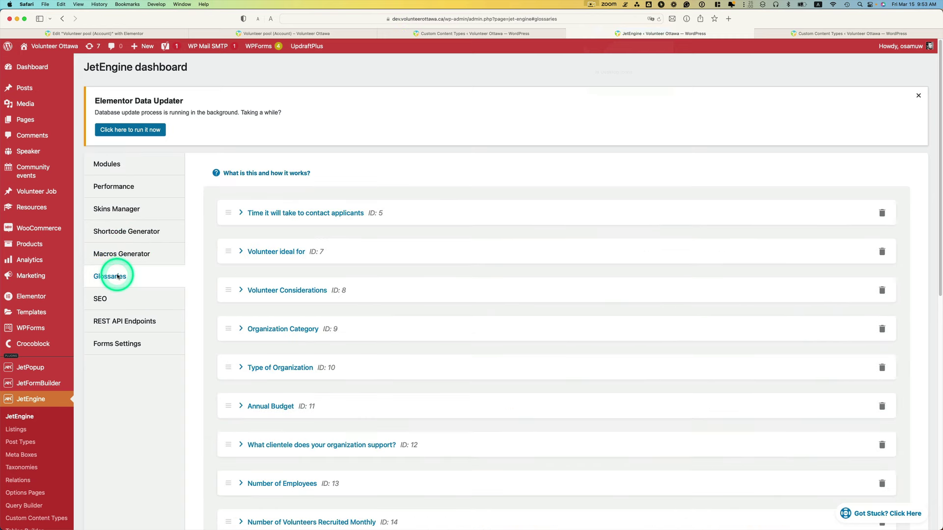
{"action": "scroll", "coordinate": [329, 295], "scroll_direction": "down", "scroll_amount": 3}
{"action": "scroll", "coordinate": [340, 296], "scroll_direction": "down", "scroll_amount": 2}
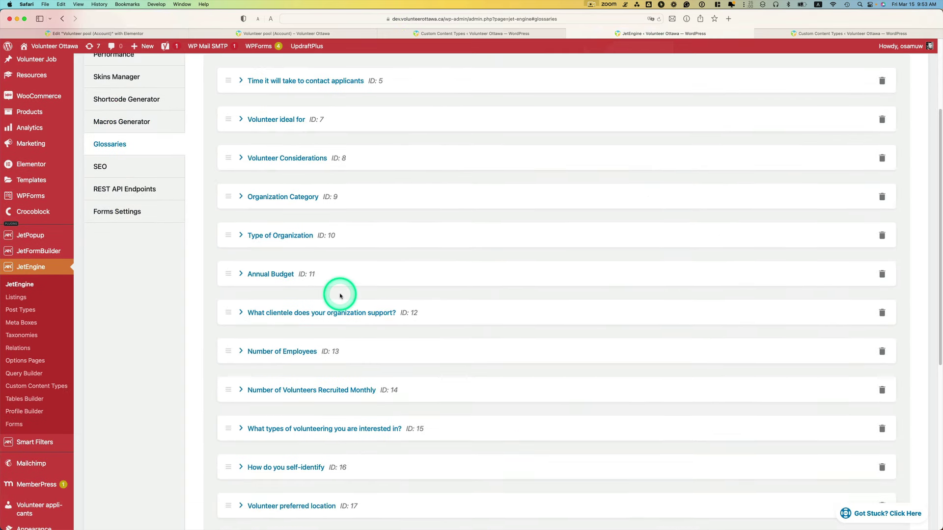
{"action": "scroll", "coordinate": [342, 301], "scroll_direction": "down", "scroll_amount": 5}
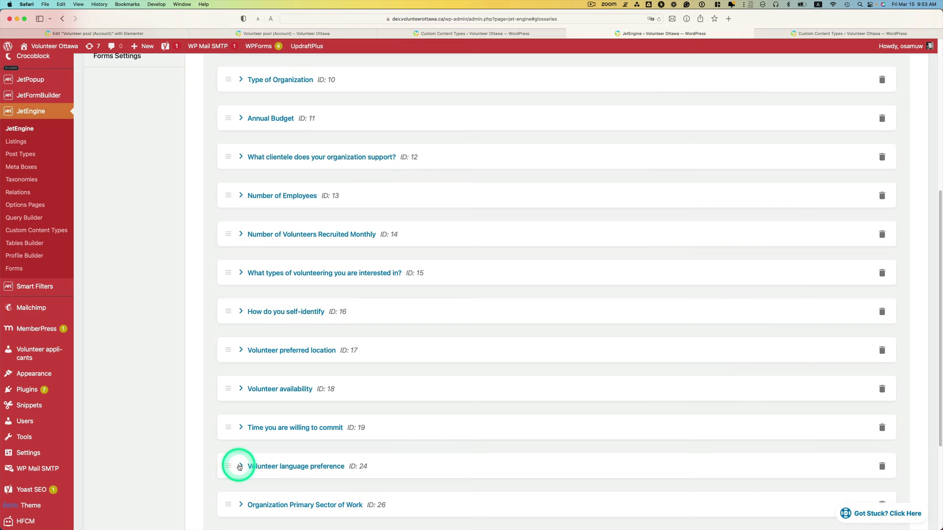
{"action": "left_click", "coordinate": [239, 466]}
{"action": "scroll", "coordinate": [319, 442], "scroll_direction": "down", "scroll_amount": 9}
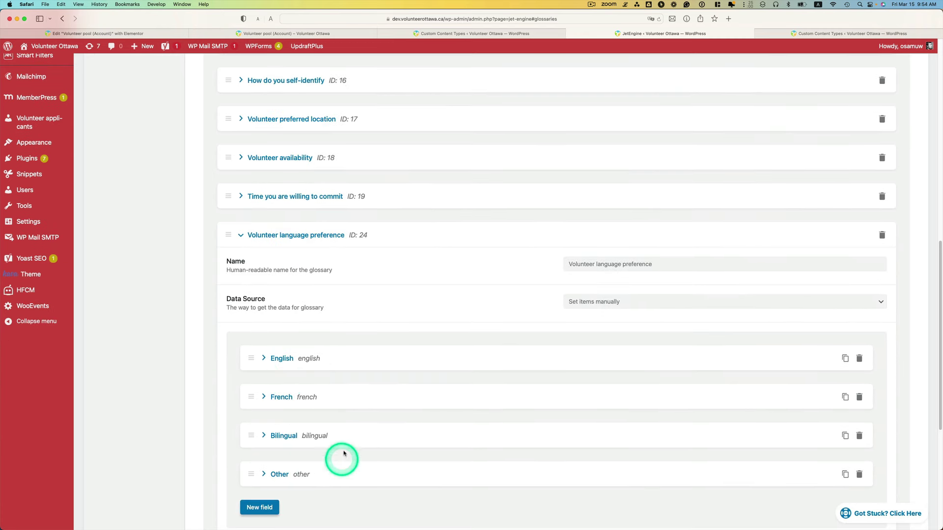
{"action": "scroll", "coordinate": [344, 452], "scroll_direction": "up", "scroll_amount": 9}
{"action": "scroll", "coordinate": [211, 339], "scroll_direction": "up", "scroll_amount": 1}
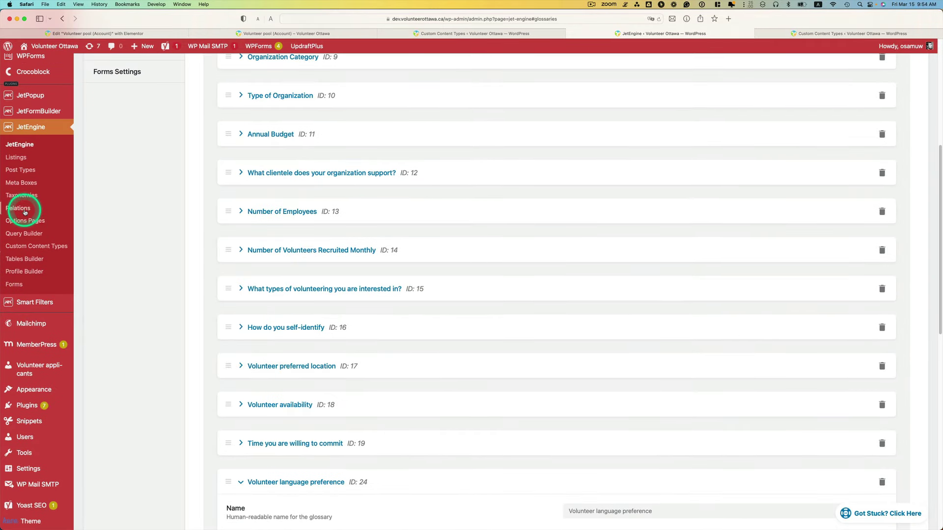
Return to the meta box and expand the Volunteer language preference field's settings.
{"action": "left_click", "coordinate": [24, 182]}
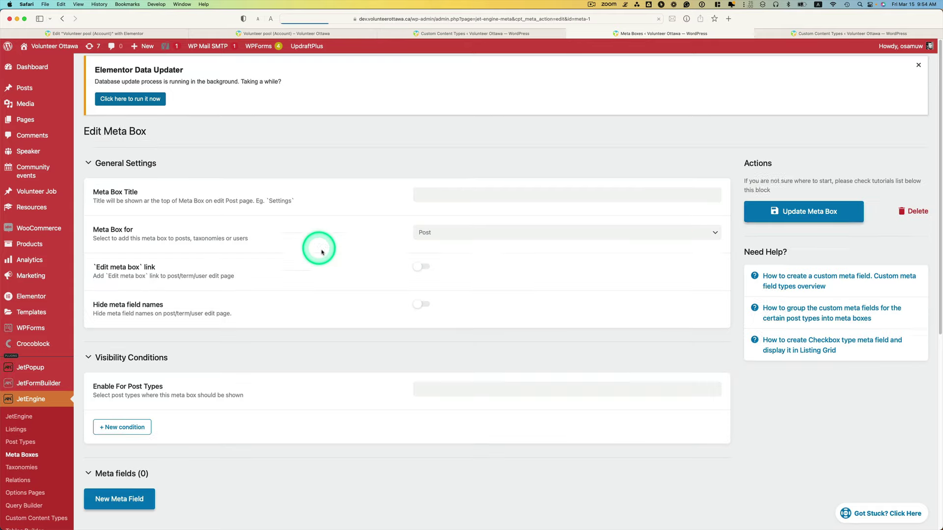
{"action": "scroll", "coordinate": [351, 330], "scroll_direction": "down", "scroll_amount": 6}
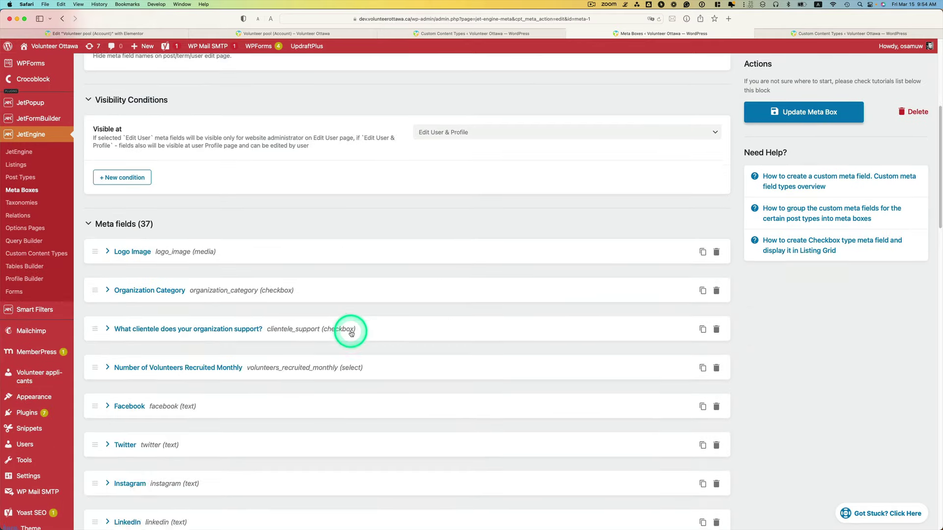
{"action": "scroll", "coordinate": [235, 322], "scroll_direction": "down", "scroll_amount": 2}
{"action": "left_click", "coordinate": [184, 337]}
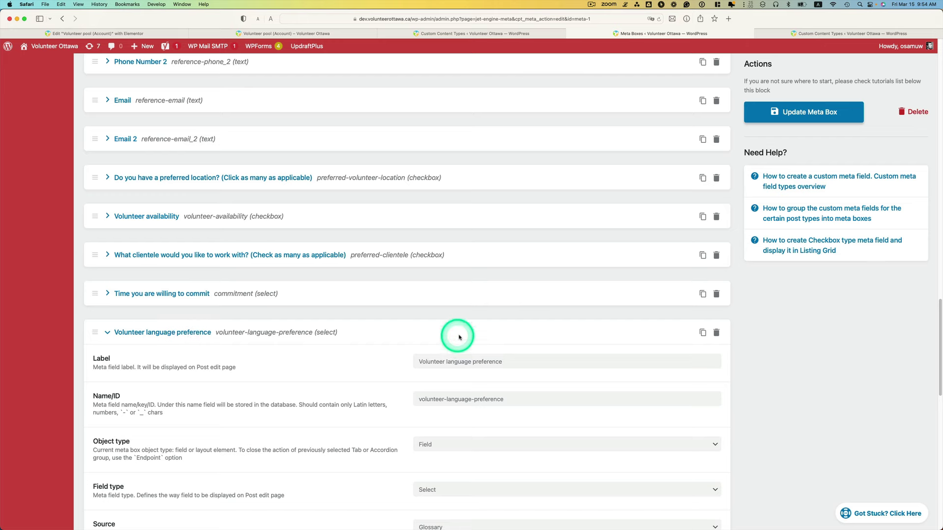
{"action": "scroll", "coordinate": [459, 334], "scroll_direction": "down", "scroll_amount": 4}
{"action": "scroll", "coordinate": [459, 334], "scroll_direction": "down", "scroll_amount": 2}
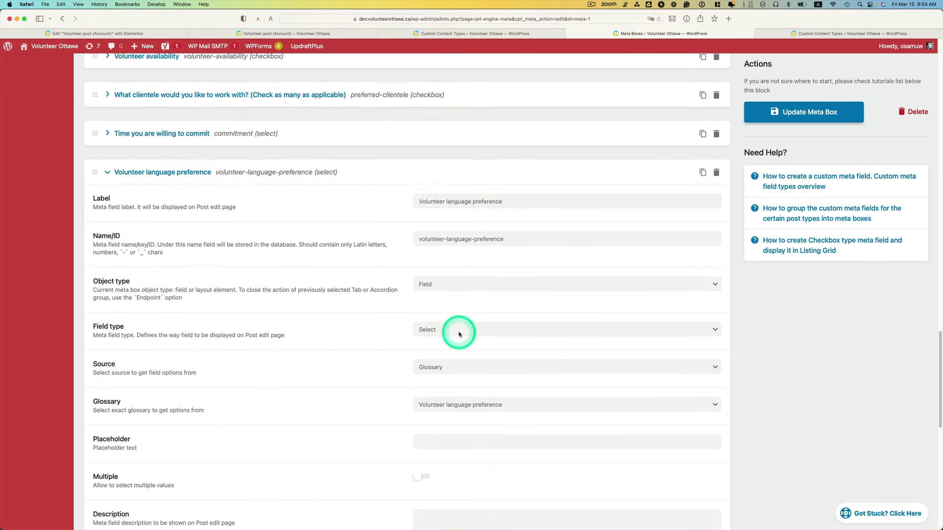
Confirm the field's Source is Glossary with the Volunteer language preference glossary.
{"action": "left_click", "coordinate": [429, 366]}
{"action": "left_click", "coordinate": [430, 364]}
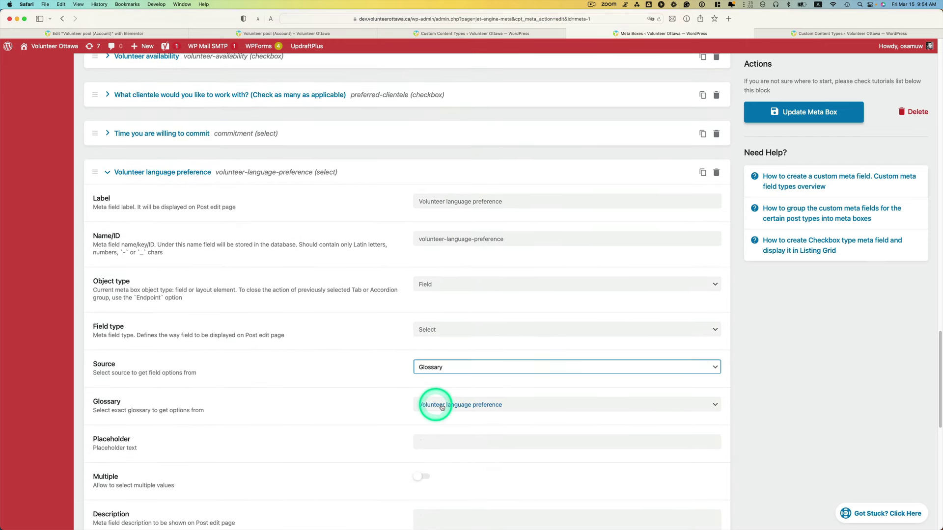
{"action": "left_click", "coordinate": [440, 405]}
{"action": "left_click", "coordinate": [204, 397]}
{"action": "scroll", "coordinate": [211, 395], "scroll_direction": "down", "scroll_amount": 10}
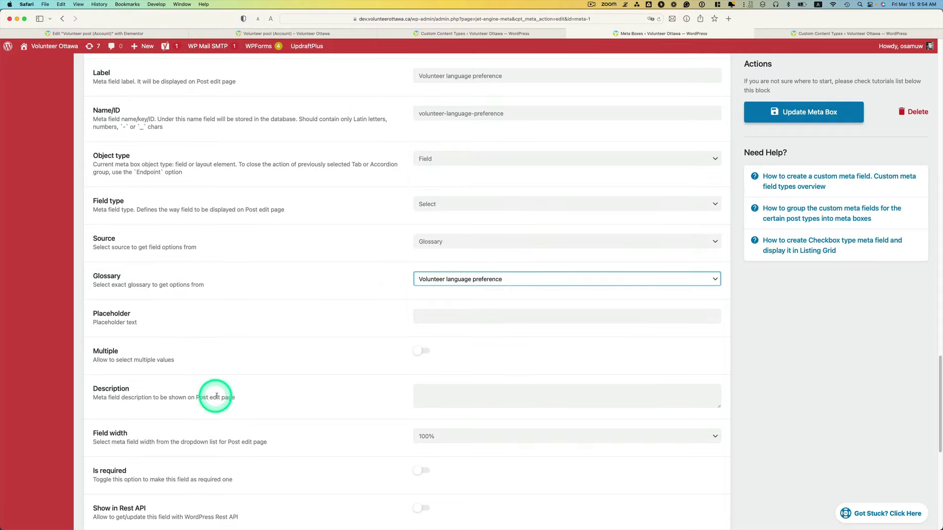
{"action": "scroll", "coordinate": [229, 391], "scroll_direction": "up", "scroll_amount": 15}
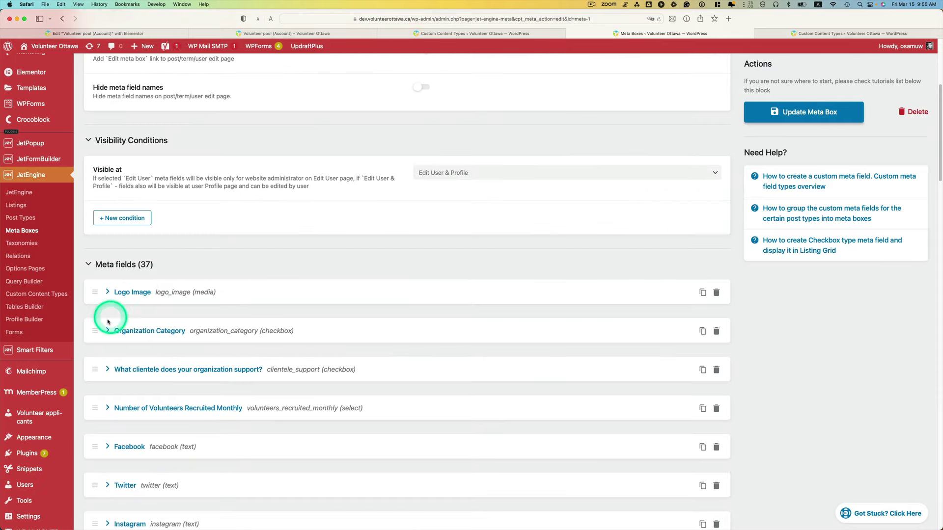
Open the Volunteer Language Preference filter from Smart Filters' All Filters list.
{"action": "mouse_move", "coordinate": [31, 353]}
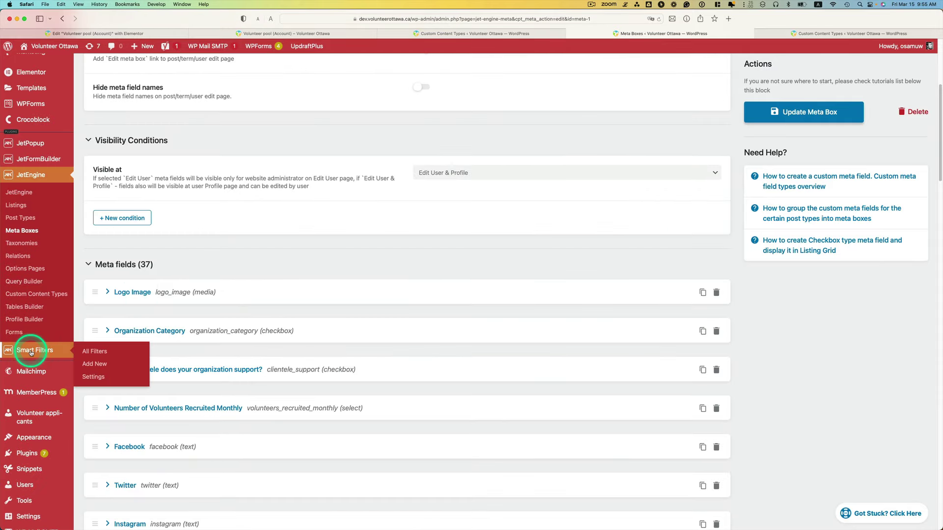
{"action": "left_click", "coordinate": [89, 351]}
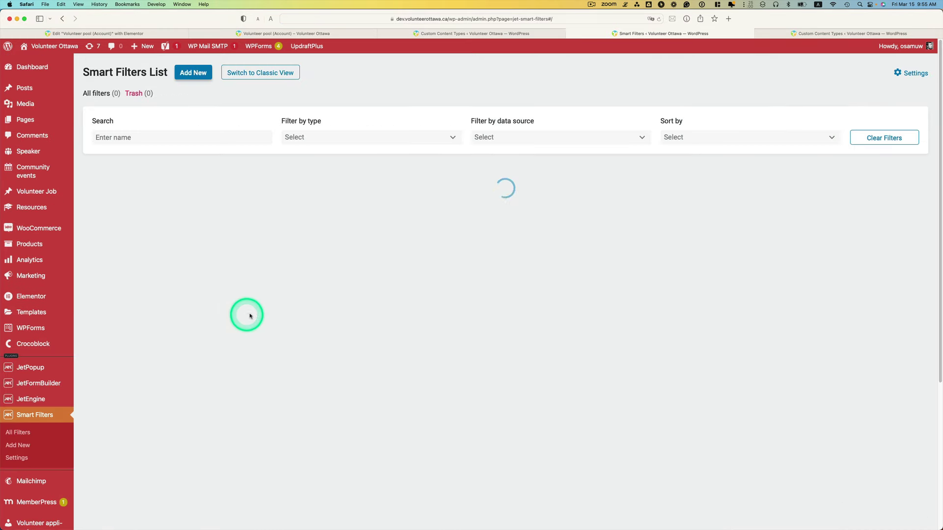
{"action": "scroll", "coordinate": [305, 299], "scroll_direction": "down", "scroll_amount": 10}
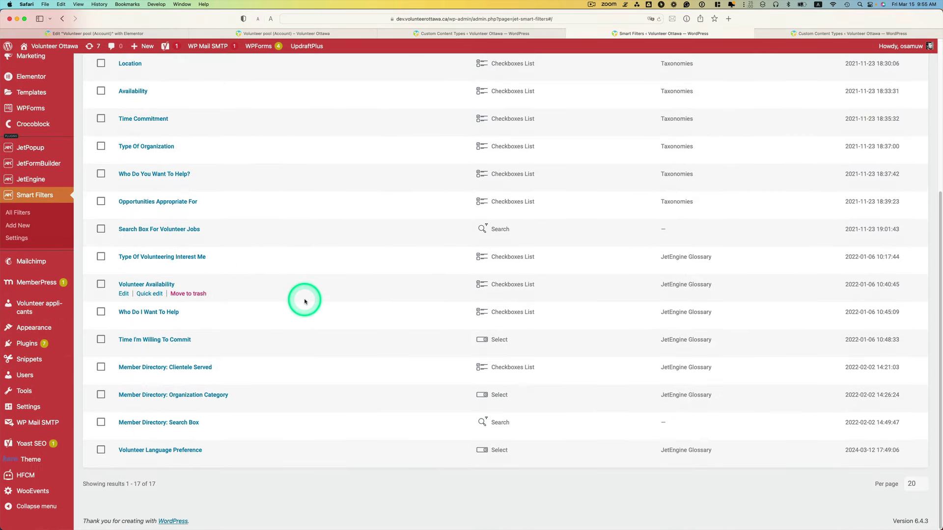
{"action": "left_click", "coordinate": [187, 450]}
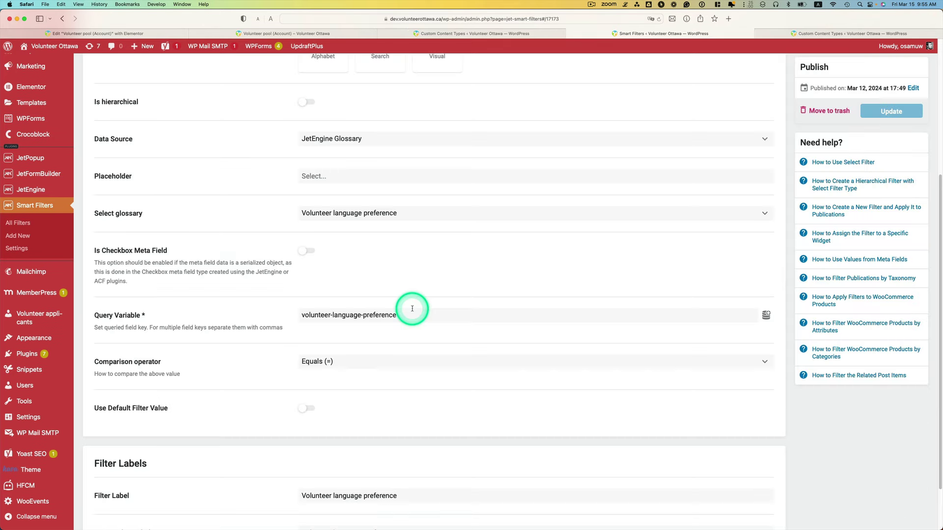
{"action": "scroll", "coordinate": [412, 308], "scroll_direction": "up", "scroll_amount": 5}
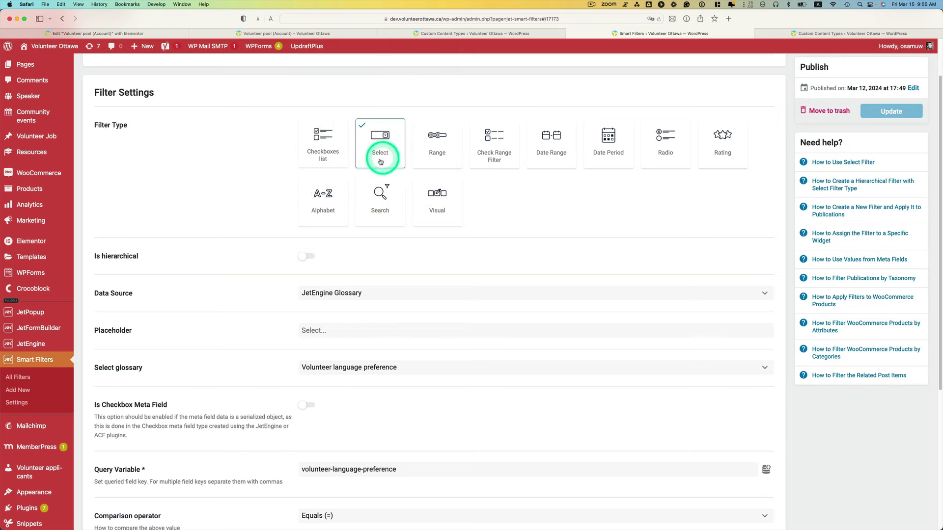
Confirm the filter's JetEngine Glossary data source and selected glossary, then return to Meta Boxes.
{"action": "scroll", "coordinate": [379, 162], "scroll_direction": "down", "scroll_amount": 3}
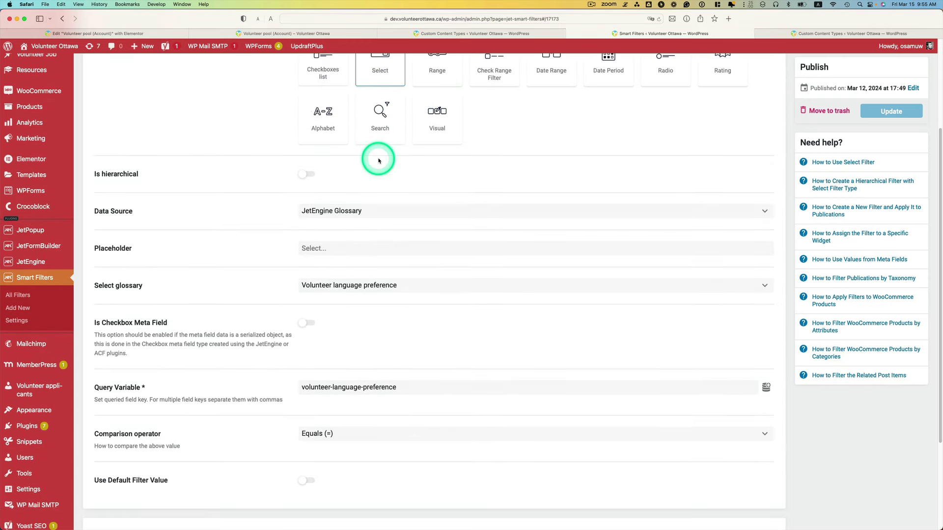
{"action": "scroll", "coordinate": [352, 185], "scroll_direction": "down", "scroll_amount": 1}
{"action": "left_click", "coordinate": [329, 207]}
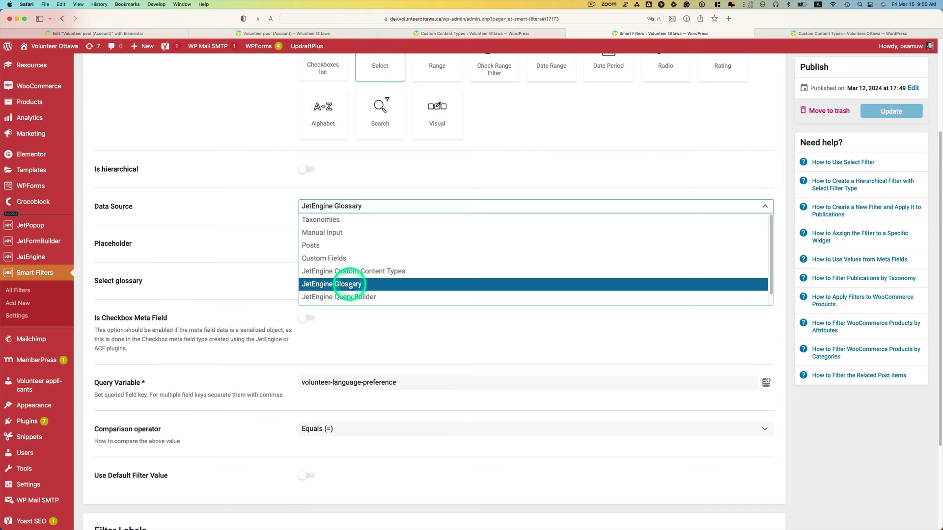
{"action": "left_click", "coordinate": [229, 245]}
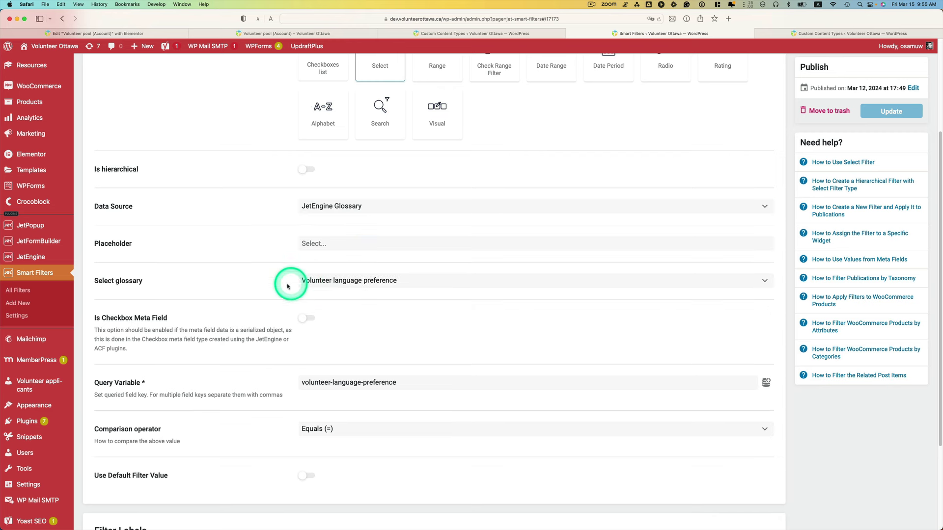
{"action": "left_click", "coordinate": [321, 282]}
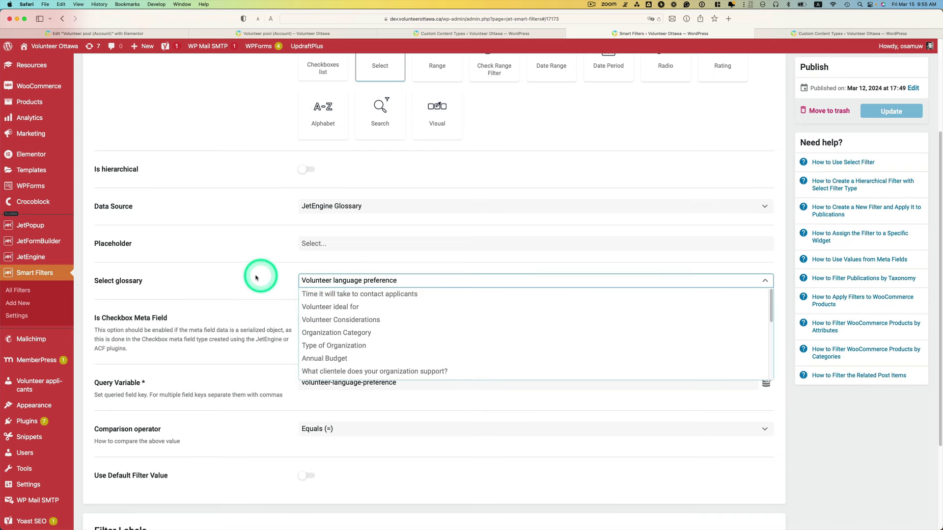
{"action": "left_click", "coordinate": [226, 280]}
{"action": "scroll", "coordinate": [223, 282], "scroll_direction": "down", "scroll_amount": 2}
{"action": "scroll", "coordinate": [223, 284], "scroll_direction": "down", "scroll_amount": 2}
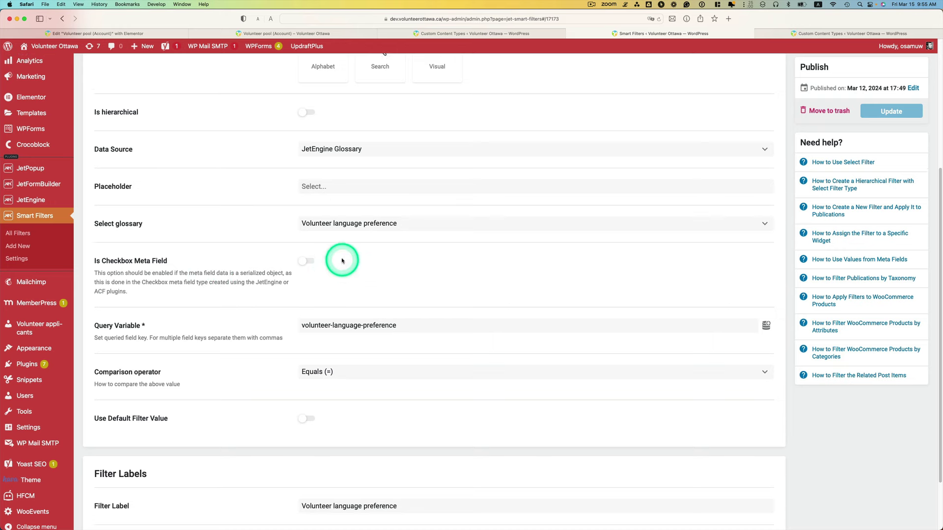
{"action": "scroll", "coordinate": [341, 319], "scroll_direction": "up", "scroll_amount": 10}
{"action": "scroll", "coordinate": [390, 209], "scroll_direction": "down", "scroll_amount": 6}
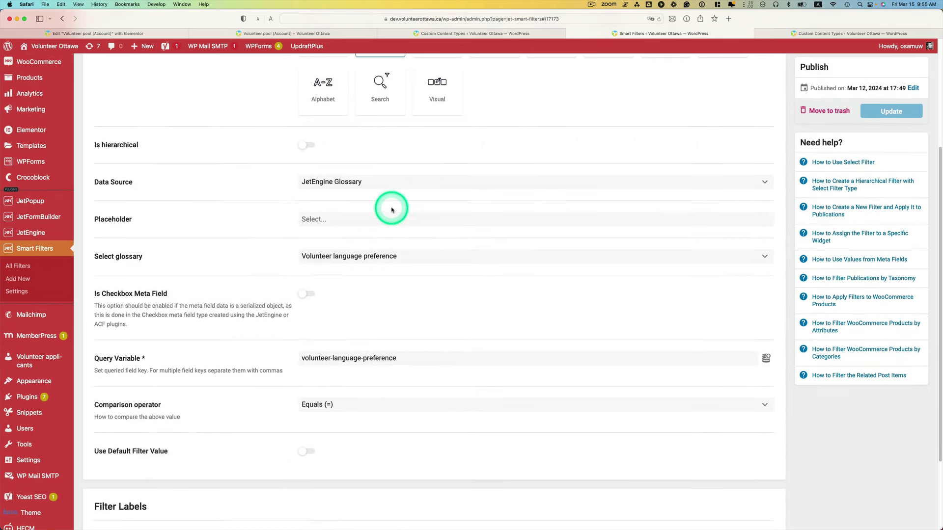
{"action": "scroll", "coordinate": [324, 297], "scroll_direction": "down", "scroll_amount": 3}
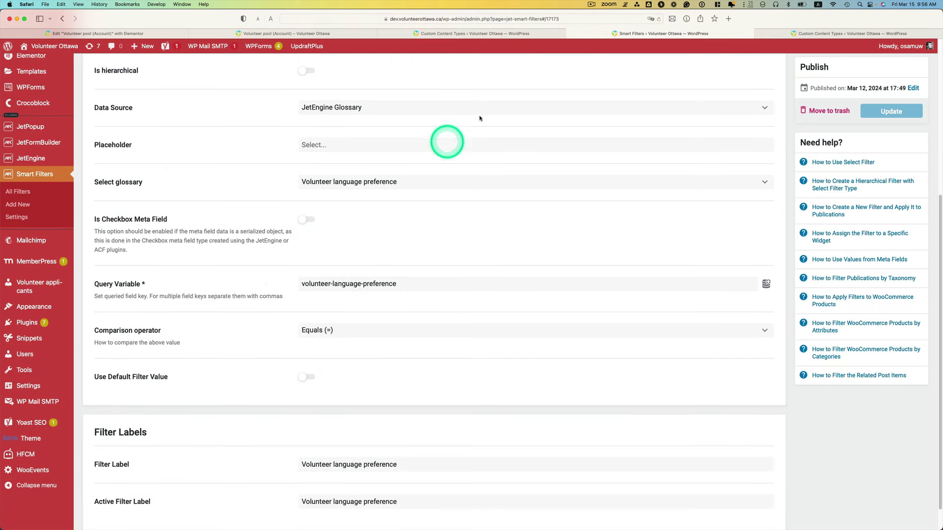
{"action": "left_click", "coordinate": [590, 7]}
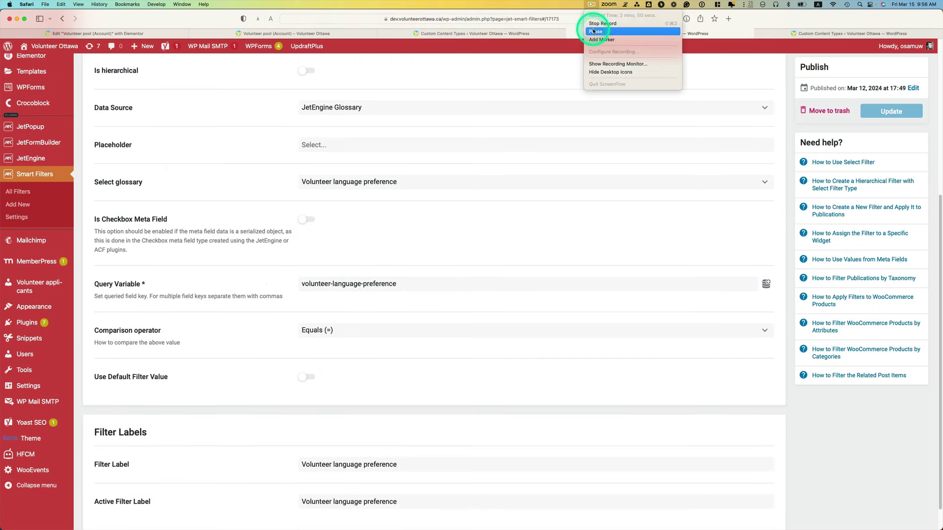
{"action": "key", "text": "ctrl+Tab"}
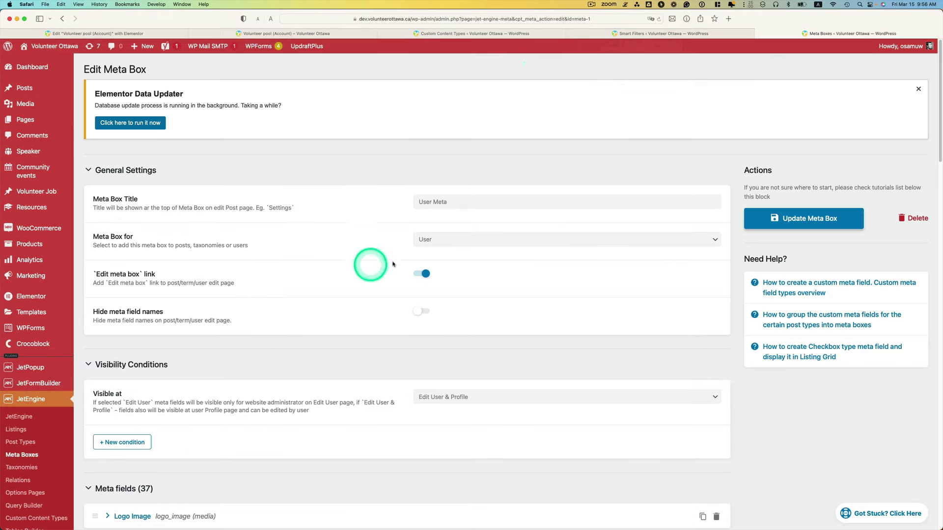
Expand the language preference meta field and select its name, volunteer-language-preference.
{"action": "scroll", "coordinate": [368, 263], "scroll_direction": "down", "scroll_amount": 5}
{"action": "scroll", "coordinate": [432, 322], "scroll_direction": "down", "scroll_amount": 15}
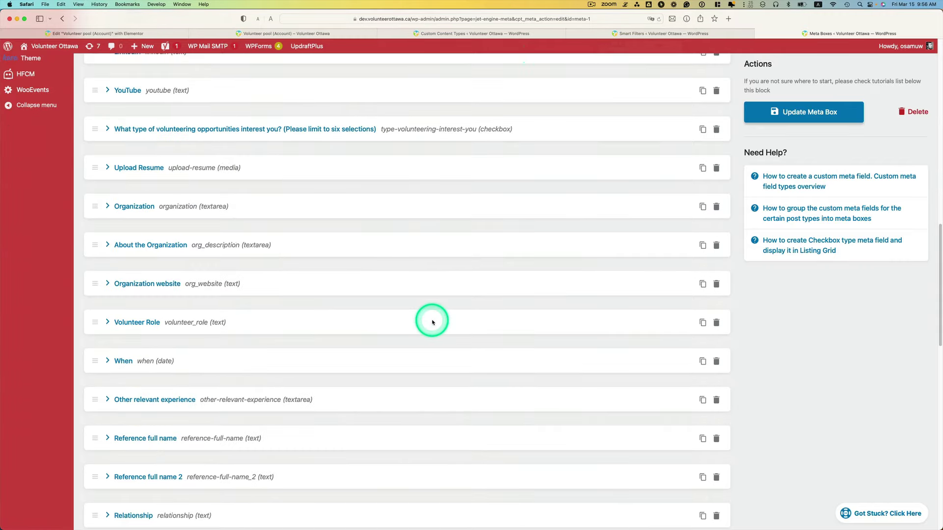
{"action": "scroll", "coordinate": [432, 322], "scroll_direction": "down", "scroll_amount": 12}
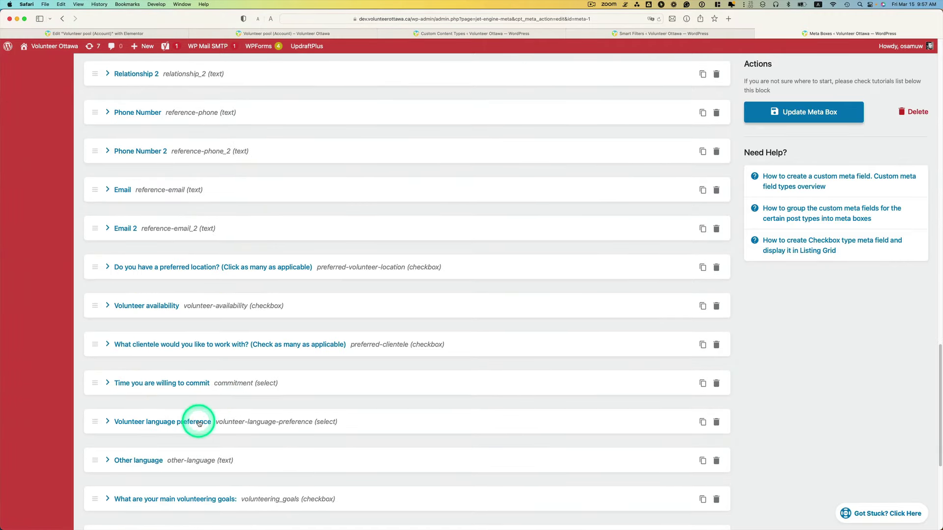
{"action": "left_click", "coordinate": [198, 423]}
{"action": "scroll", "coordinate": [412, 356], "scroll_direction": "down", "scroll_amount": 4}
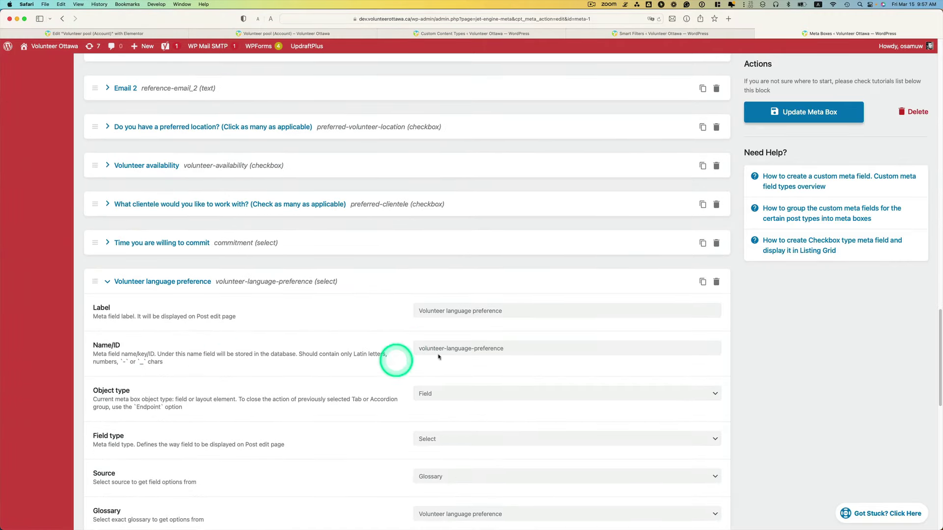
{"action": "left_click_drag", "start_coordinate": [519, 348], "coordinate": [414, 349]}
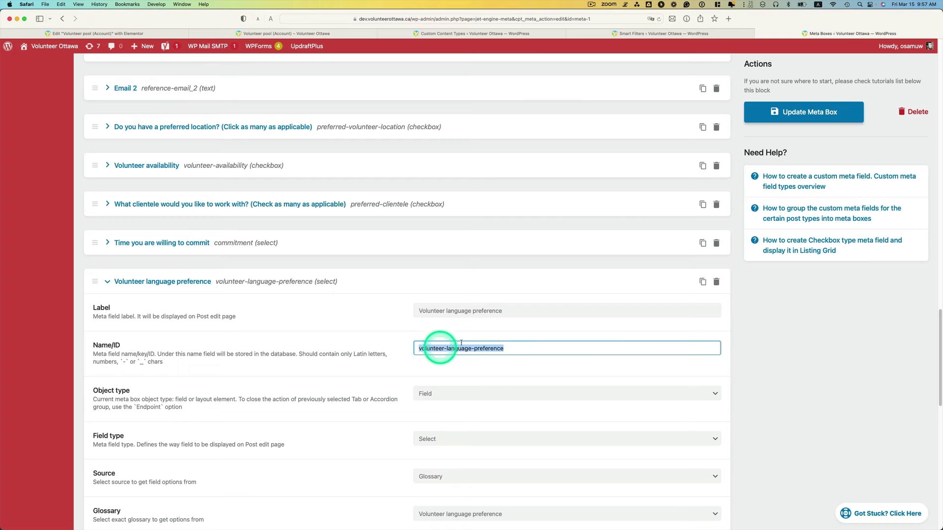
Compare it with the filter's Query Variable in the smart filter settings.
{"action": "left_click", "coordinate": [657, 35]}
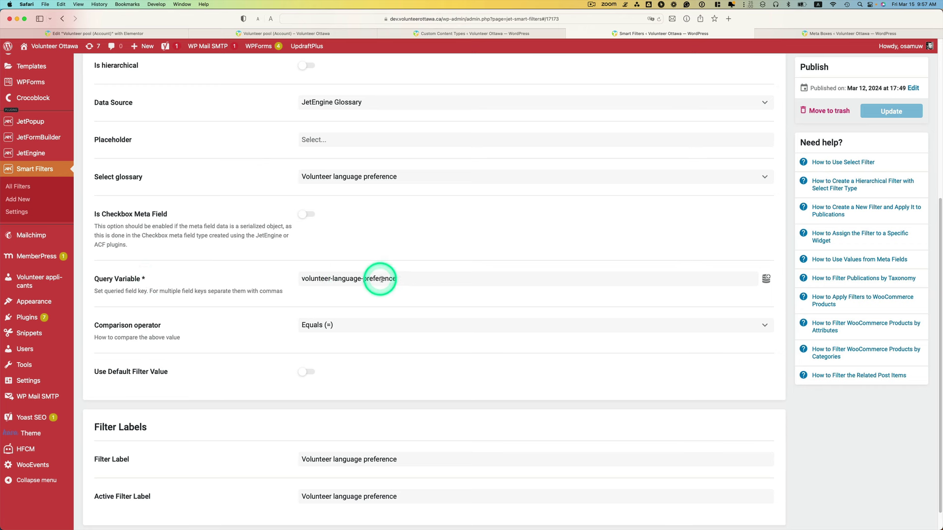
{"action": "left_click", "coordinate": [405, 276]}
{"action": "left_click_drag", "start_coordinate": [406, 275], "coordinate": [282, 275]}
{"action": "left_click", "coordinate": [236, 318]}
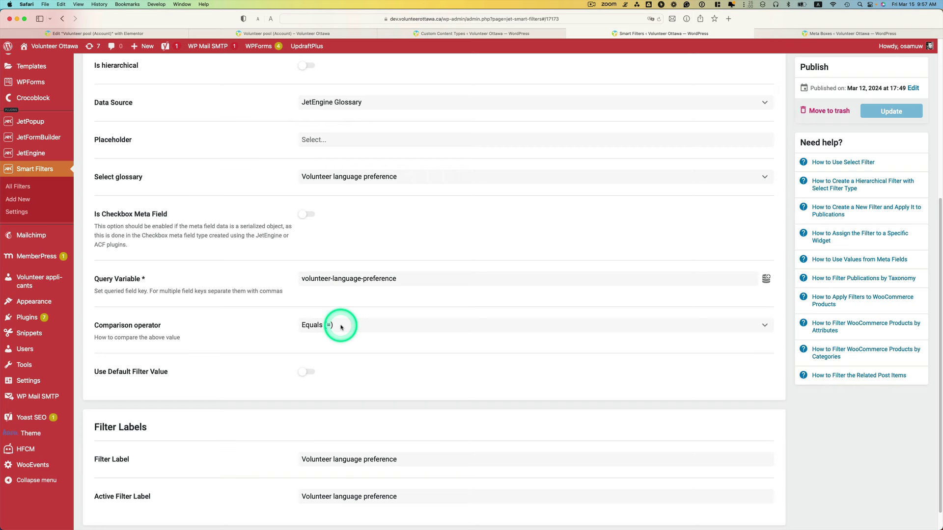
{"action": "scroll", "coordinate": [322, 325], "scroll_direction": "down", "scroll_amount": 1}
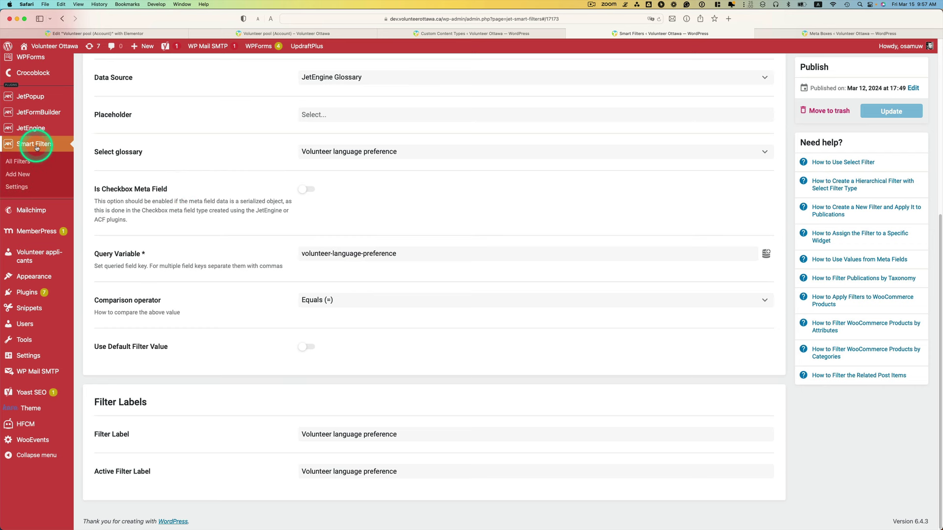
Open the JetSmartFilters Ajax Request Type settings, where Referrer is selected.
{"action": "left_click", "coordinate": [17, 187]}
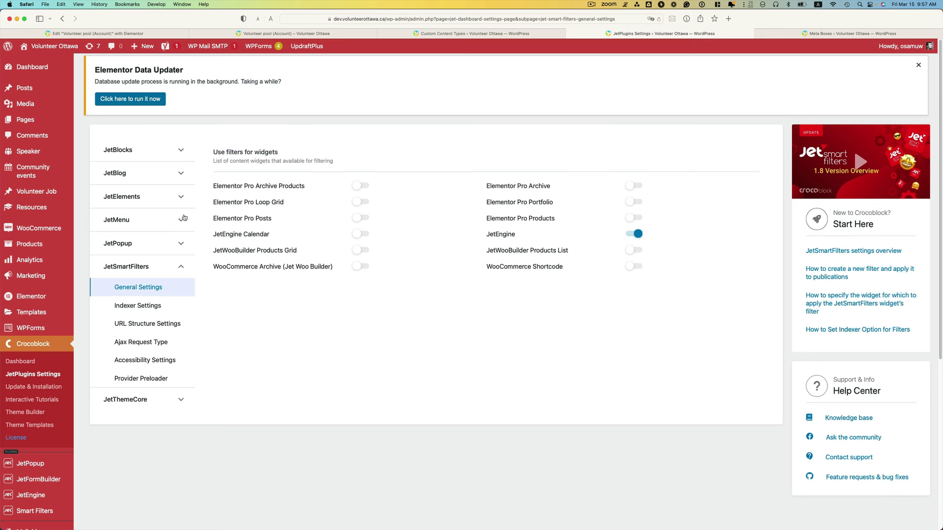
{"action": "left_click", "coordinate": [123, 270]}
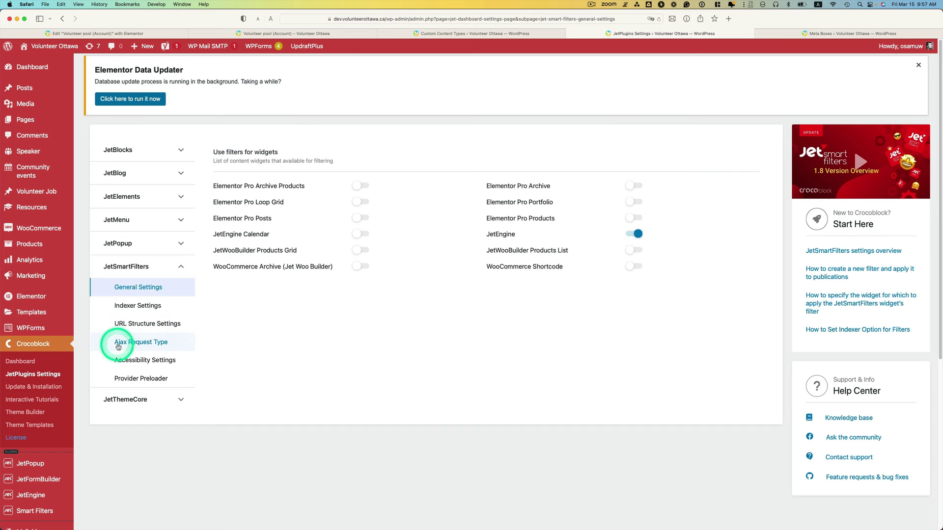
{"action": "left_click", "coordinate": [141, 343]}
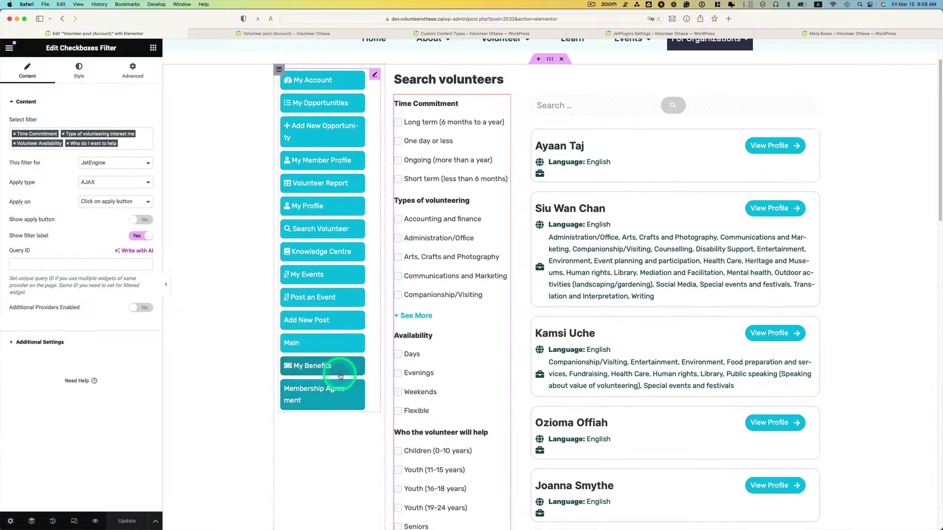
Search the widgets for 'filter' and add a Select Filter widget to the filter column.
{"action": "scroll", "coordinate": [340, 377], "scroll_direction": "down", "scroll_amount": 1}
{"action": "scroll", "coordinate": [343, 418], "scroll_direction": "up", "scroll_amount": 1}
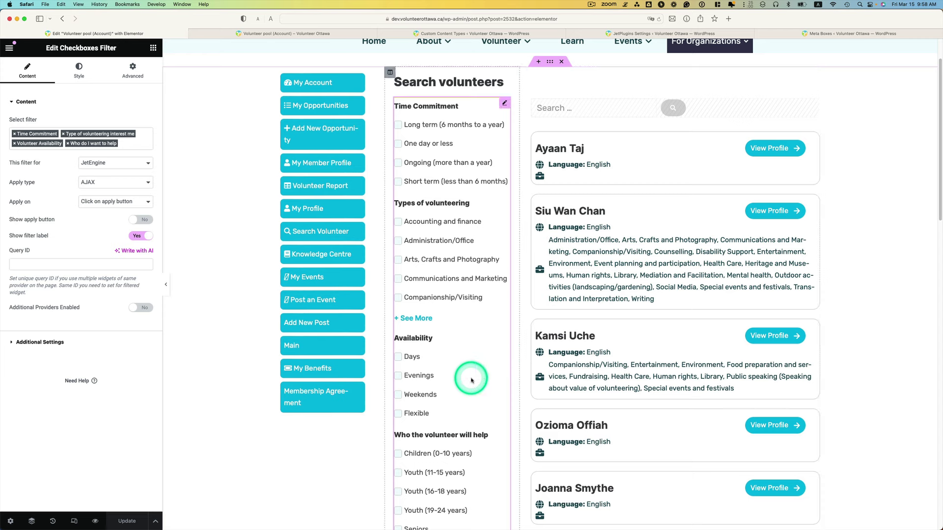
{"action": "scroll", "coordinate": [471, 379], "scroll_direction": "down", "scroll_amount": 1}
{"action": "scroll", "coordinate": [472, 380], "scroll_direction": "down", "scroll_amount": 3}
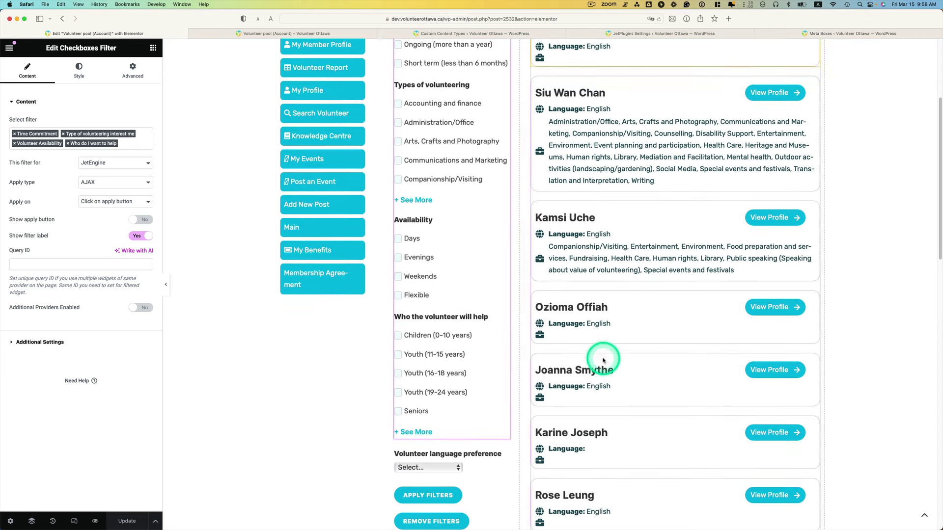
{"action": "scroll", "coordinate": [483, 363], "scroll_direction": "down", "scroll_amount": 2}
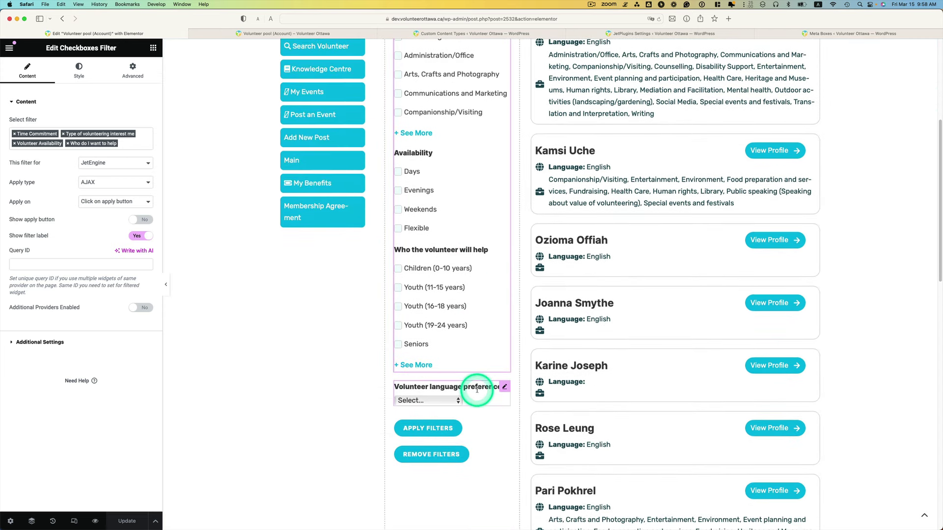
{"action": "left_click", "coordinate": [477, 390]}
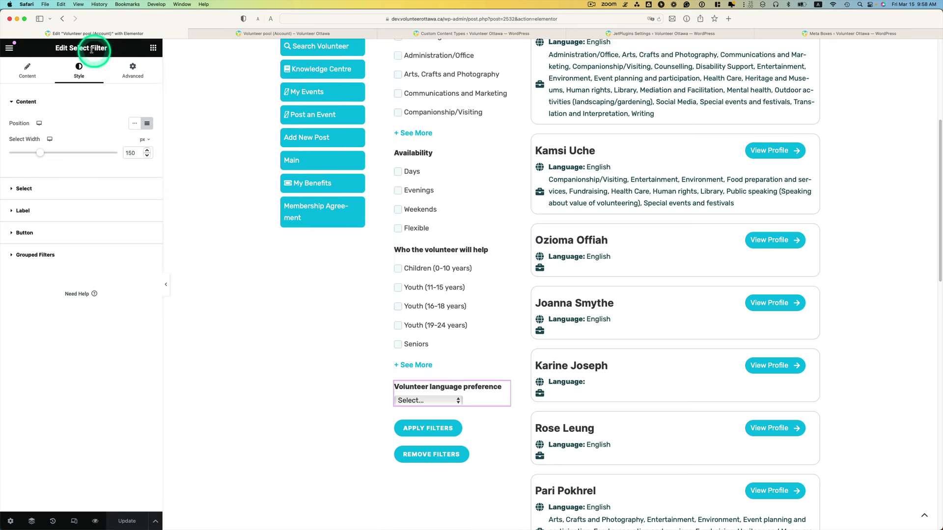
{"action": "left_click", "coordinate": [153, 49]}
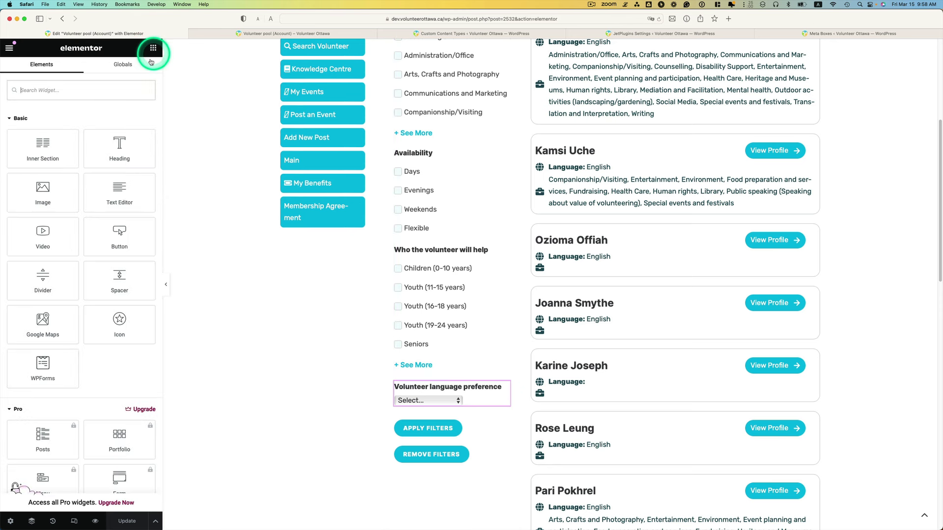
{"action": "left_click", "coordinate": [123, 96]}
{"action": "type", "text": "filter"}
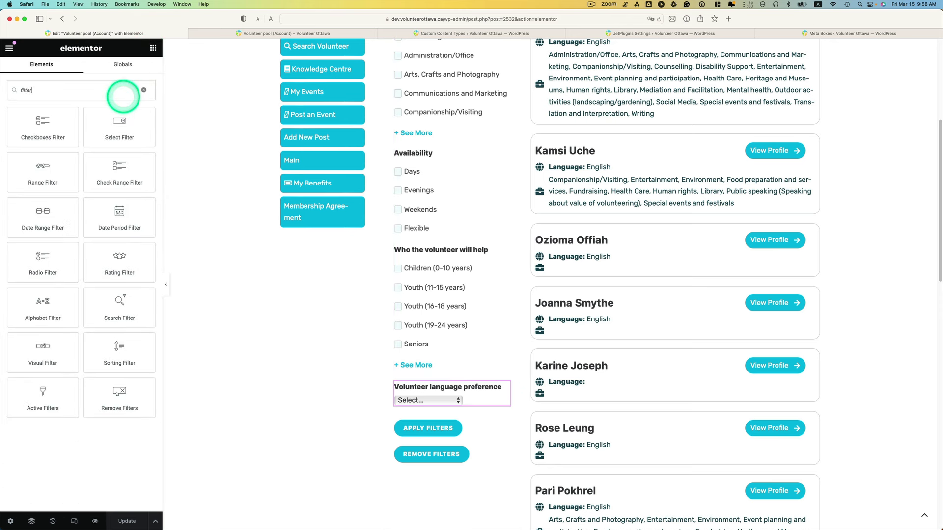
{"action": "left_click_drag", "start_coordinate": [120, 122], "coordinate": [372, 333]}
Set the widget to Volunteer Language Preference for JetEngine, AJAX, applied on the apply button.
{"action": "left_click", "coordinate": [435, 395]}
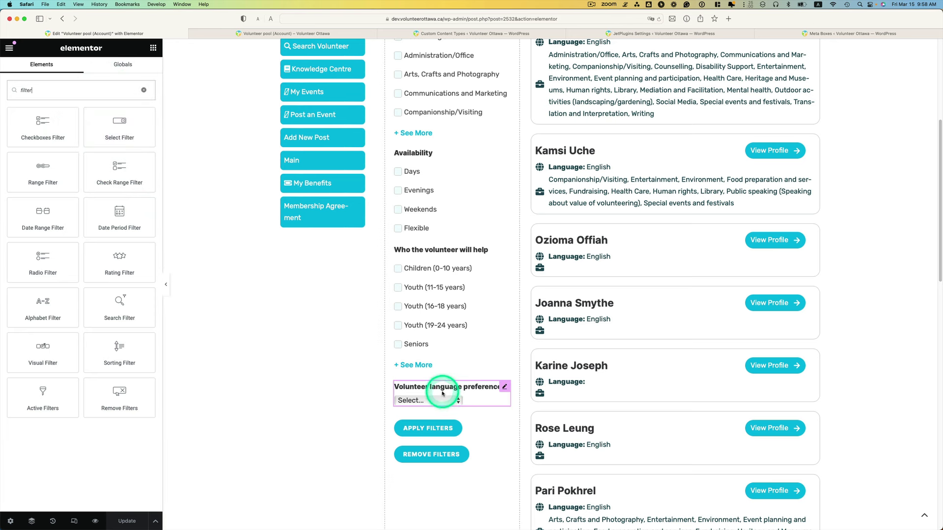
{"action": "left_click", "coordinate": [503, 387]}
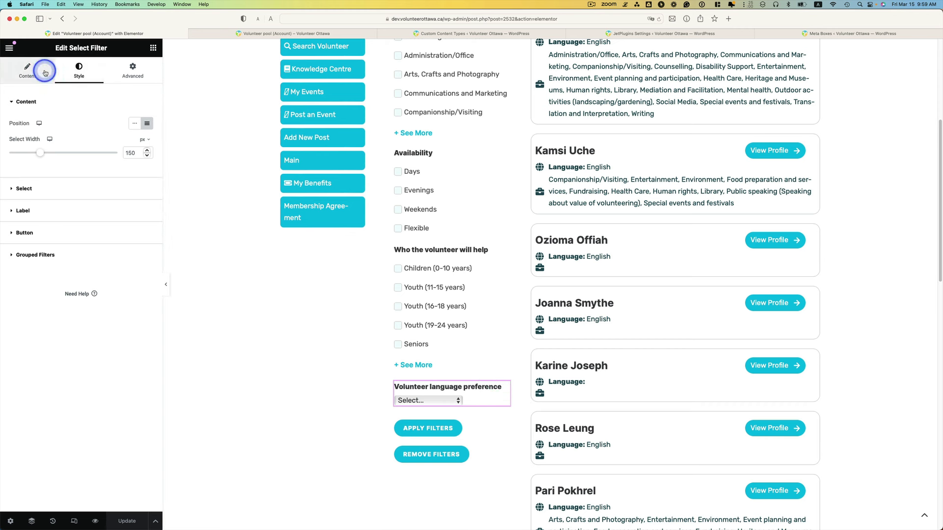
{"action": "left_click", "coordinate": [30, 70]}
{"action": "left_click", "coordinate": [127, 130]}
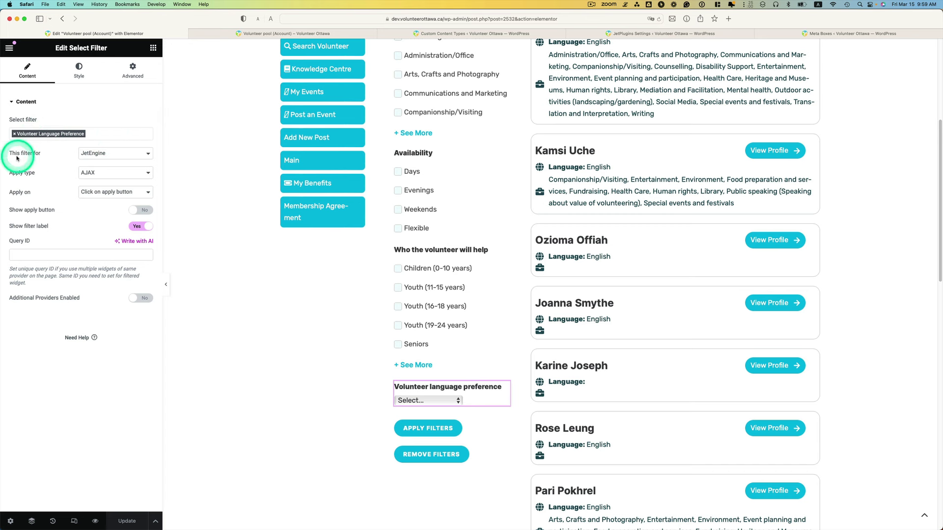
{"action": "left_click", "coordinate": [86, 154]}
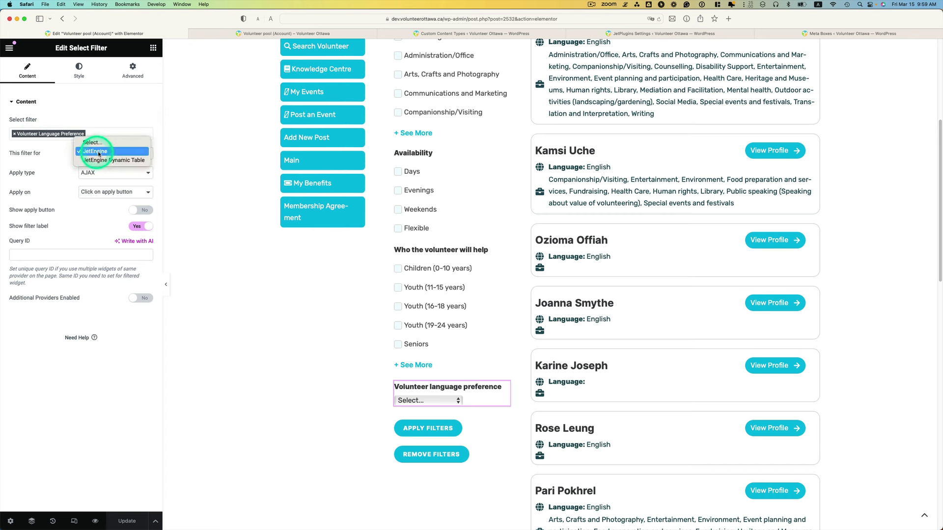
{"action": "left_click", "coordinate": [99, 152]}
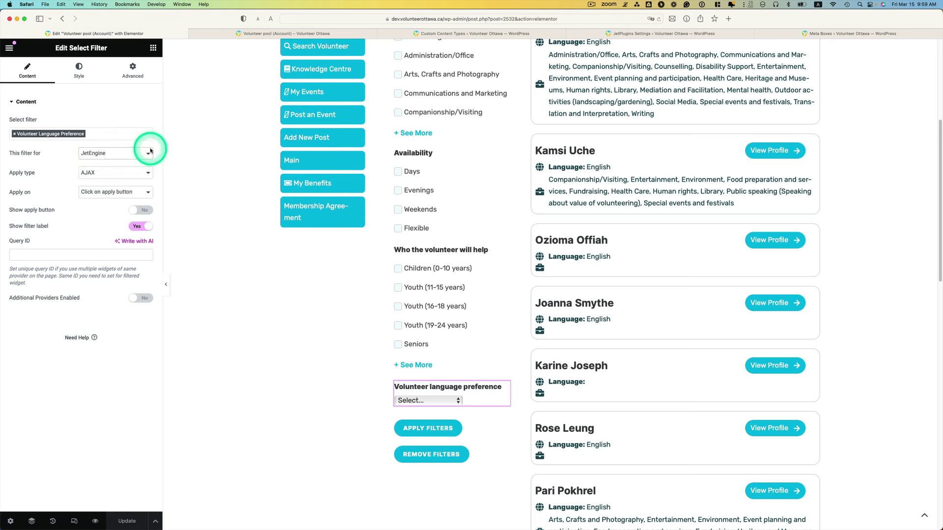
{"action": "left_click", "coordinate": [98, 172]}
{"action": "left_click", "coordinate": [114, 172]}
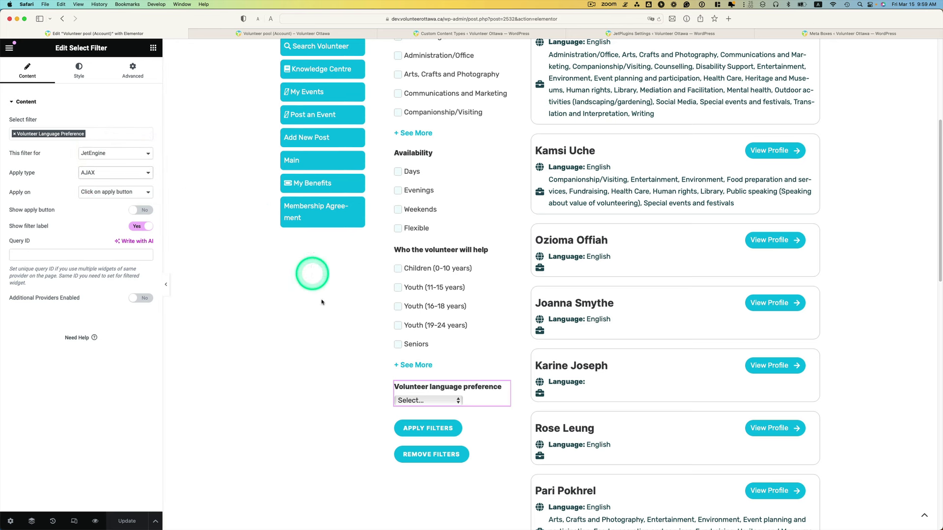
{"action": "left_click", "coordinate": [107, 192]}
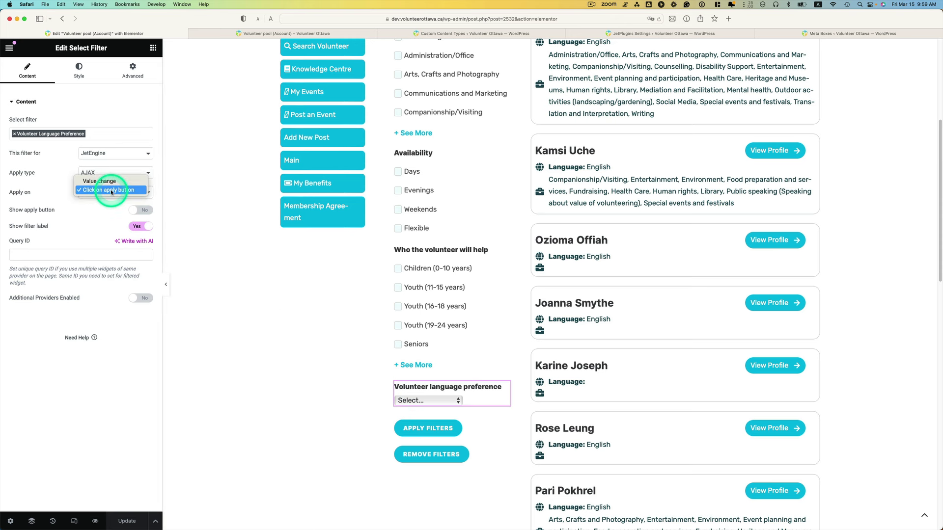
{"action": "left_click", "coordinate": [112, 190]}
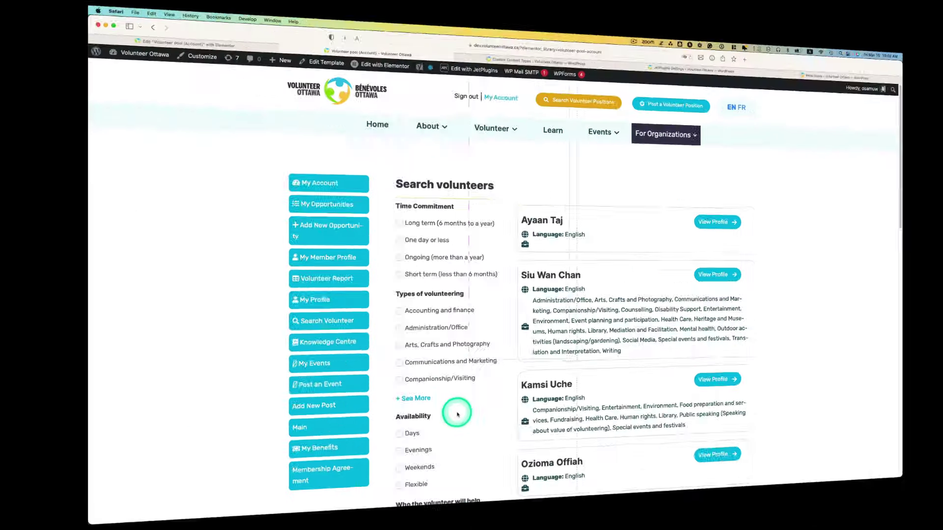
Choose French in the language preference dropdown.
{"action": "scroll", "coordinate": [382, 428], "scroll_direction": "down", "scroll_amount": 3}
{"action": "scroll", "coordinate": [381, 428], "scroll_direction": "down", "scroll_amount": 5}
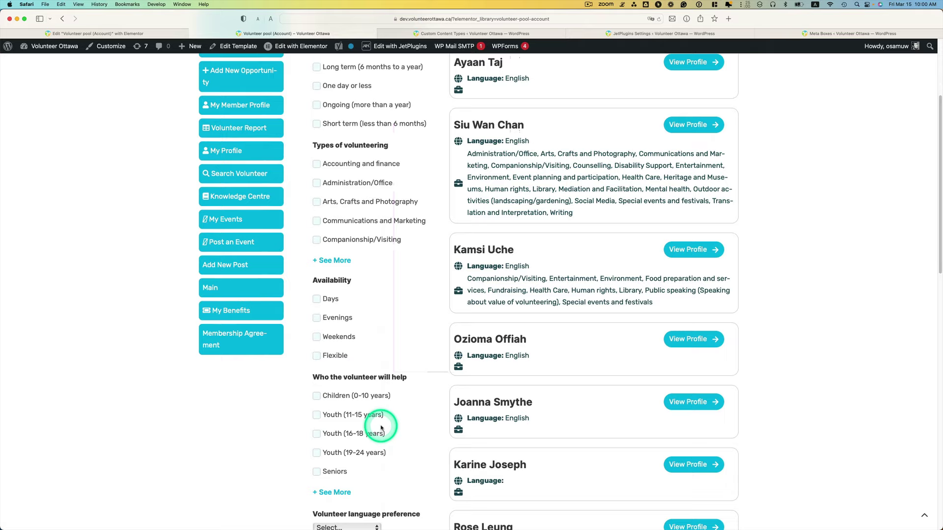
{"action": "left_click", "coordinate": [362, 432]}
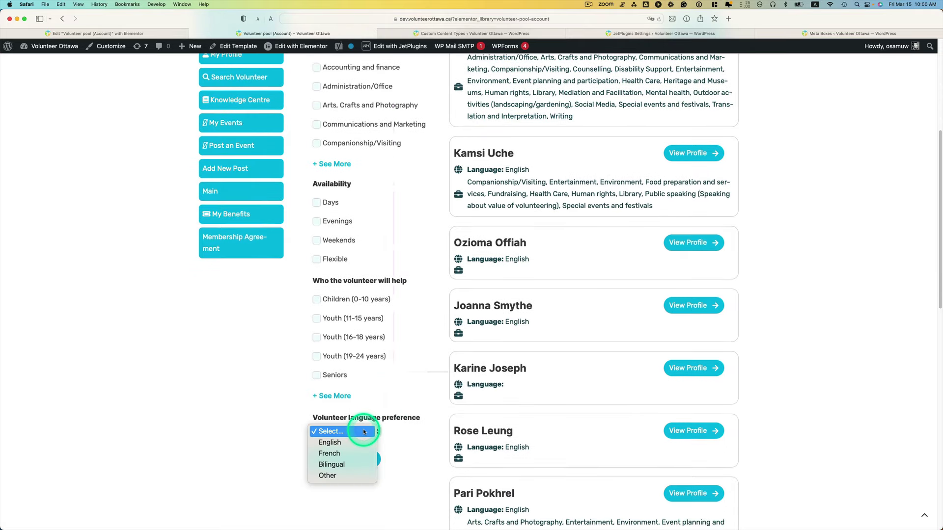
{"action": "left_click", "coordinate": [322, 462]}
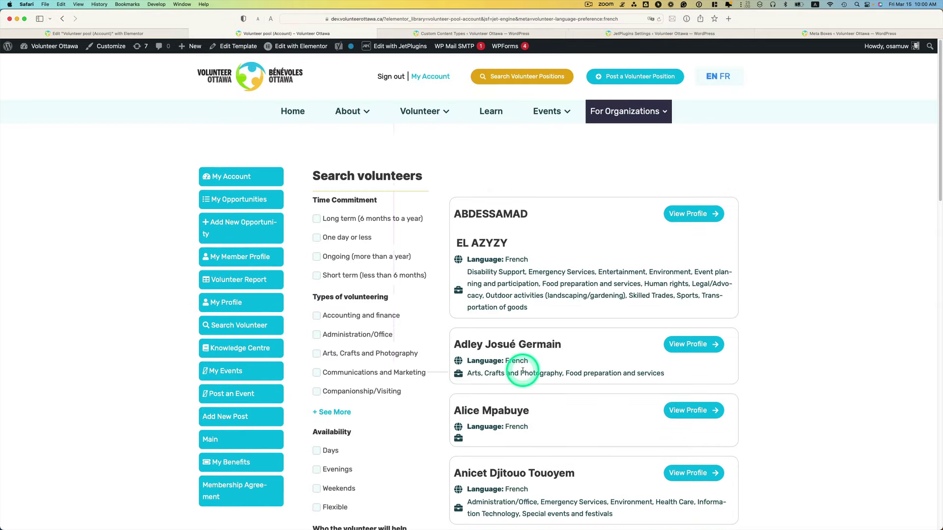
Switch the language filter to Other and apply it to list Other speakers.
{"action": "scroll", "coordinate": [523, 363], "scroll_direction": "down", "scroll_amount": 3}
{"action": "scroll", "coordinate": [525, 364], "scroll_direction": "down", "scroll_amount": 4}
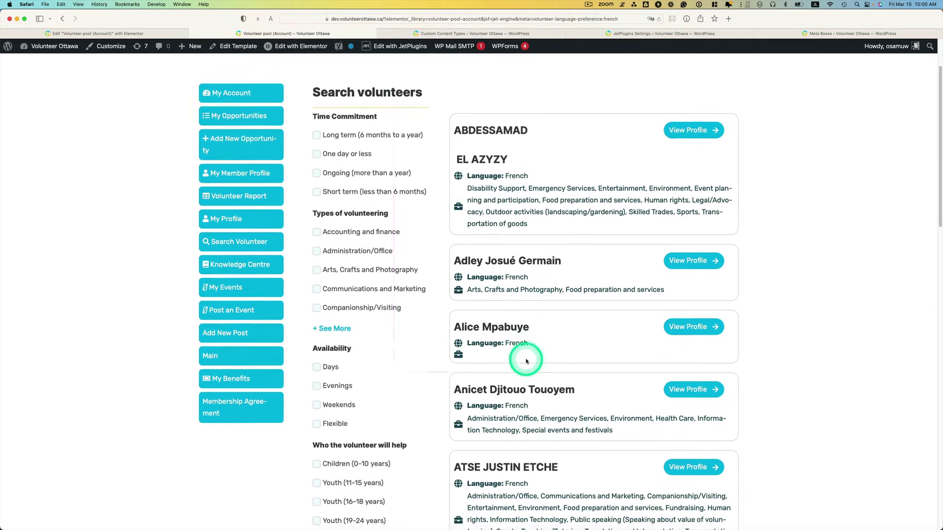
{"action": "scroll", "coordinate": [563, 376], "scroll_direction": "down", "scroll_amount": 4}
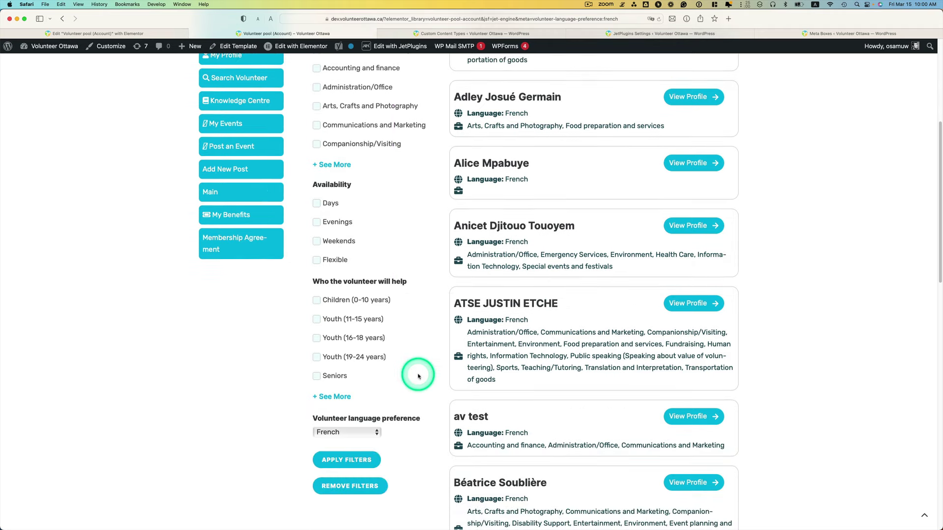
{"action": "left_click", "coordinate": [347, 421]}
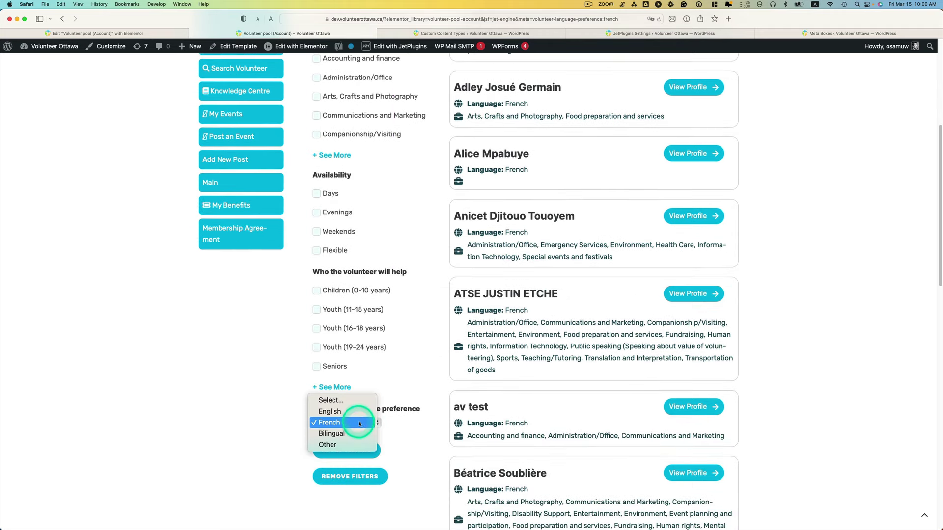
{"action": "left_click", "coordinate": [354, 448]}
{"action": "left_click", "coordinate": [344, 449]}
{"action": "left_click", "coordinate": [481, 418]}
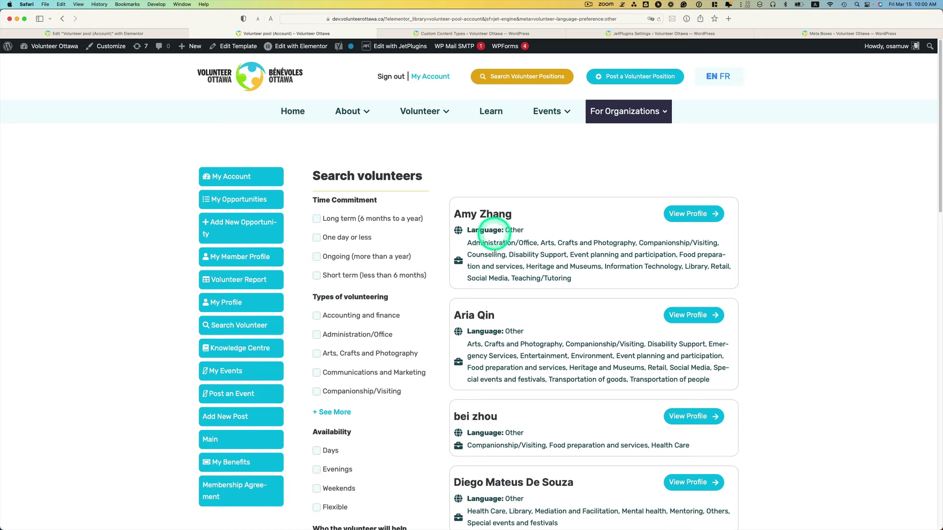
{"action": "scroll", "coordinate": [512, 267], "scroll_direction": "down", "scroll_amount": 6}
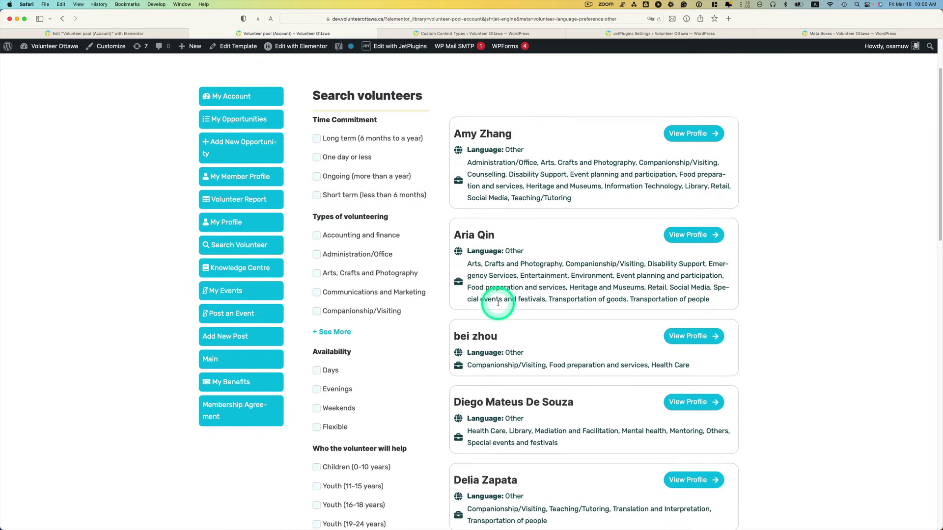
{"action": "scroll", "coordinate": [310, 326], "scroll_direction": "down", "scroll_amount": 1}
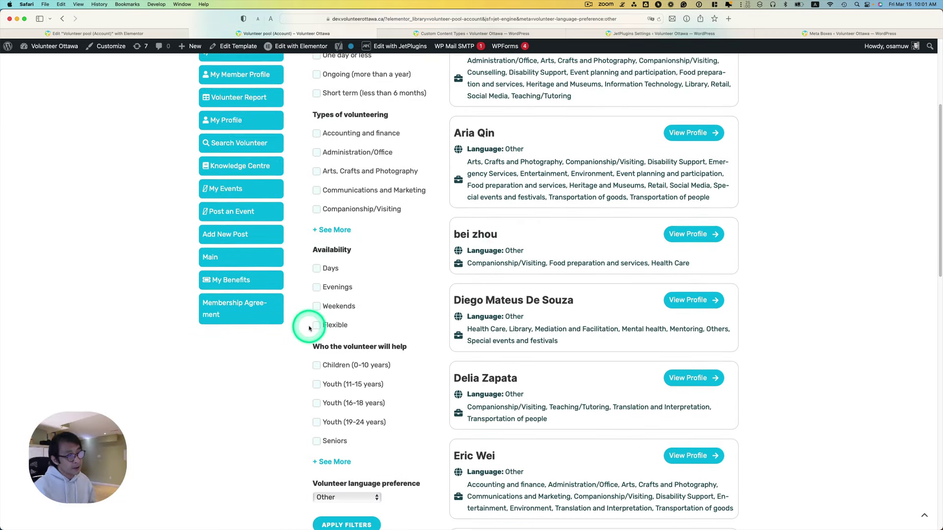